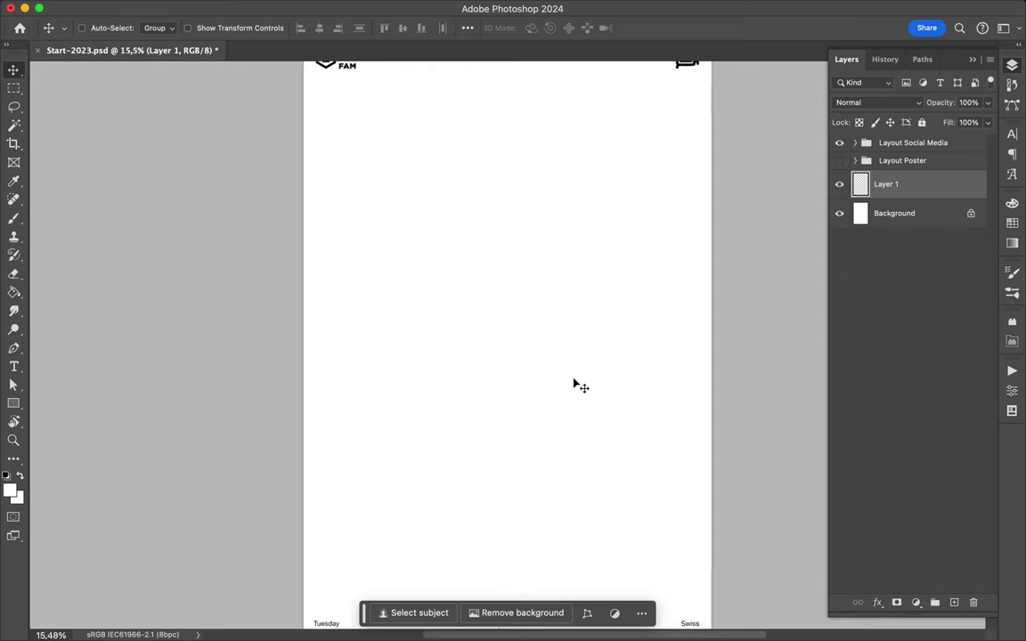
# Step: Set up the Brush tool with the 516 px One Sided preset and black foreground colour
pyautogui.press('b')
pyautogui.click(88, 28)
pyautogui.scroll(-3, 150, 365)
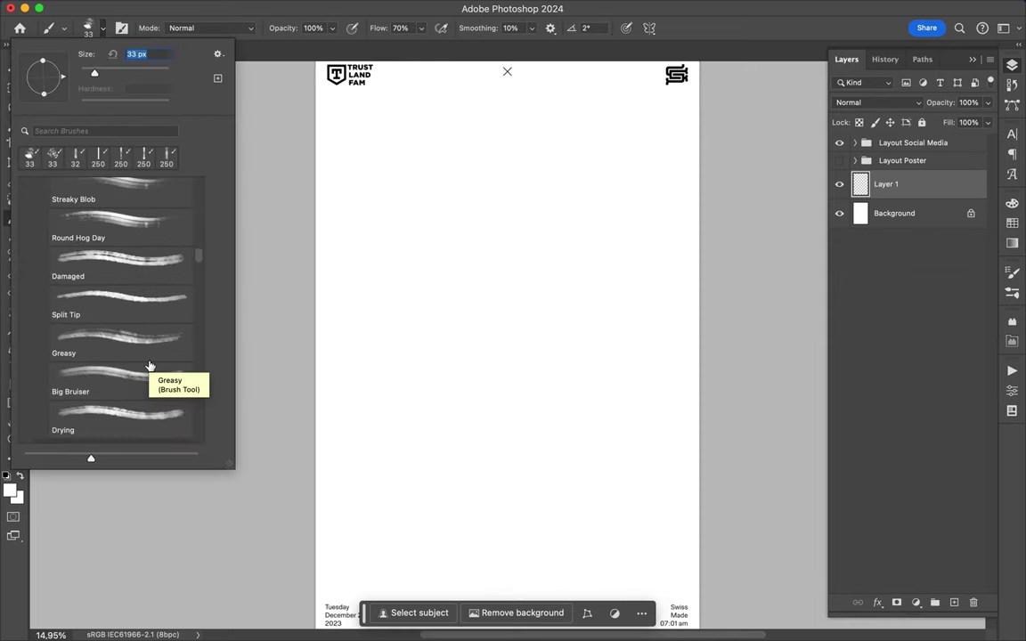
pyautogui.scroll(-5, 150, 366)
pyautogui.click(102, 298)
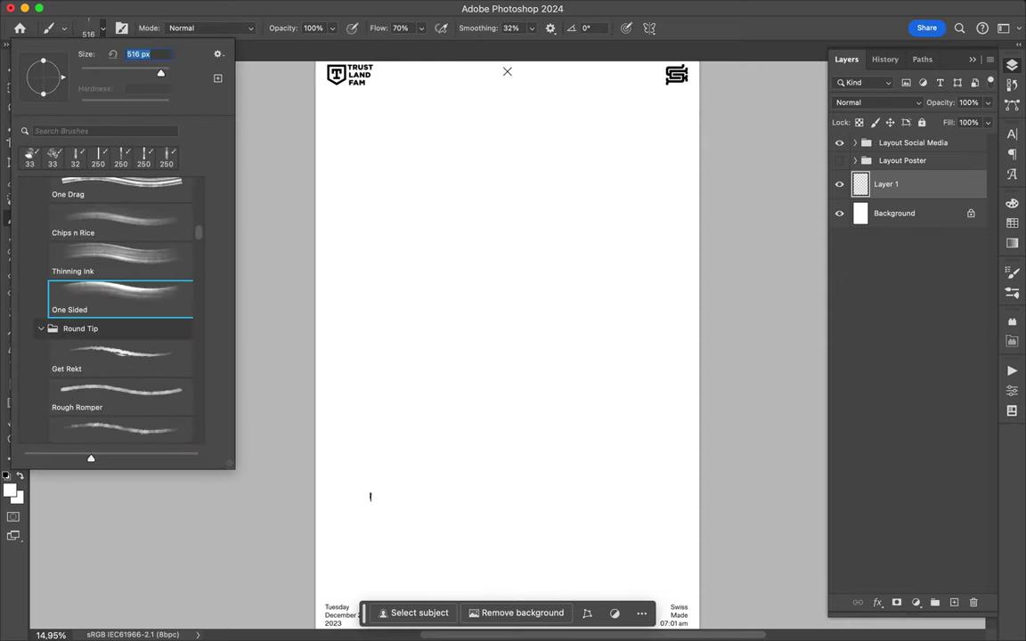
pyautogui.press('Return')
pyautogui.press('x')
# Step: Paint a wide bar near the bottom, a tall left bar and a short mid-page bar
pyautogui.moveTo(361, 540); pyautogui.dragTo(656, 540)
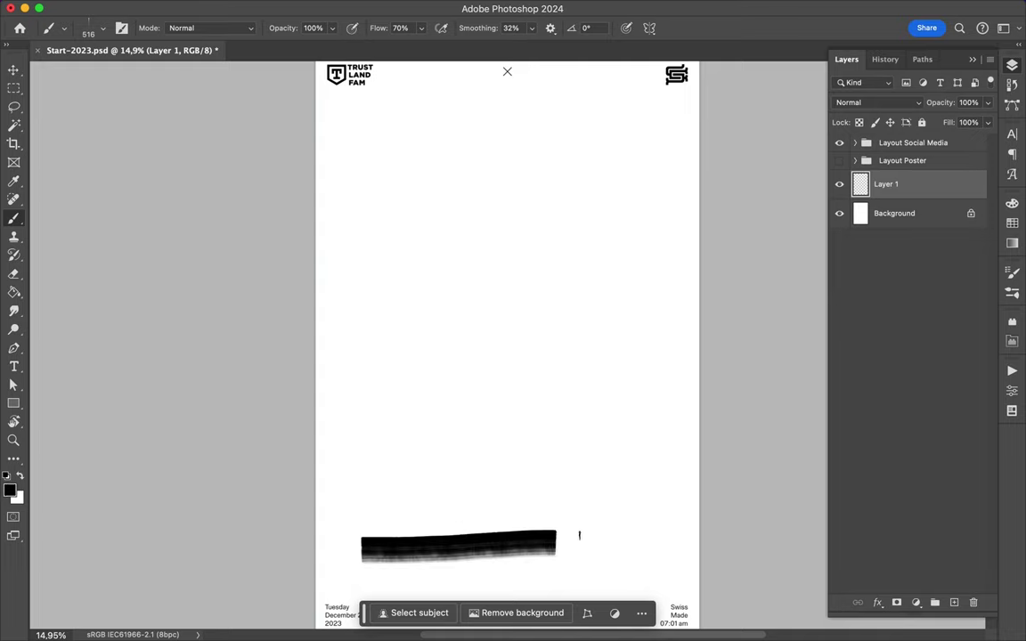
pyautogui.moveTo(591, 213)
pyautogui.mouseDown()
pyautogui.moveTo(601, 203)
pyautogui.moveTo(591, 221)
pyautogui.moveTo(616, 219)
pyautogui.moveTo(604, 258)
pyautogui.moveTo(595, 250)
pyautogui.mouseUp()
pyautogui.hotkey('ctrl', 'z')
pyautogui.hotkey('ctrl', 'z')
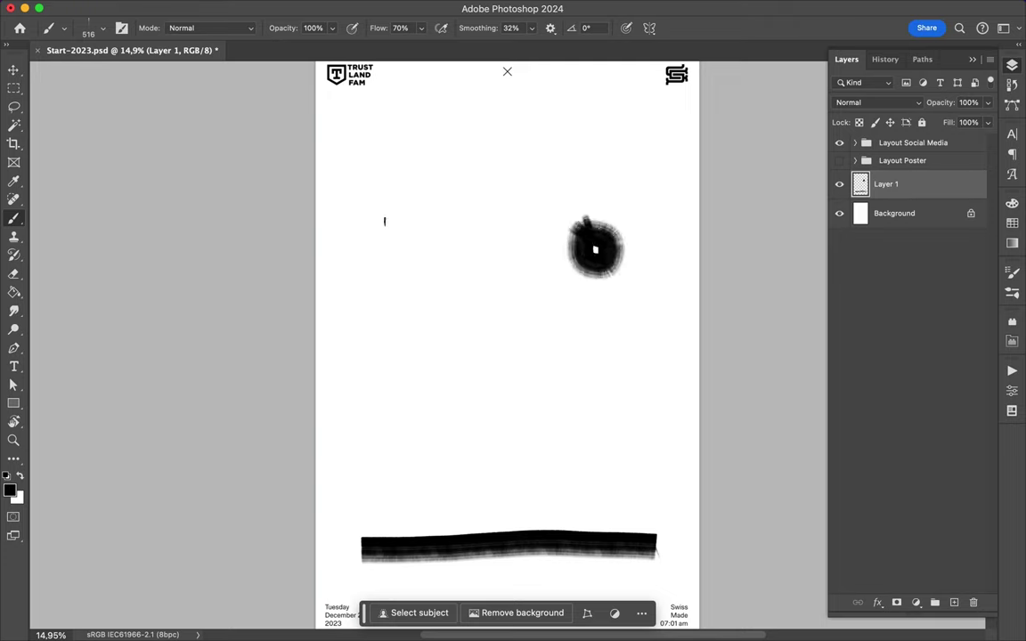
pyautogui.moveTo(403, 160); pyautogui.dragTo(403, 292)
pyautogui.moveTo(537, 351); pyautogui.dragTo(596, 351)
# Step: Stamp a row of small square blocks near the top of the page
pyautogui.click(531, 131)
pyautogui.click(584, 131)
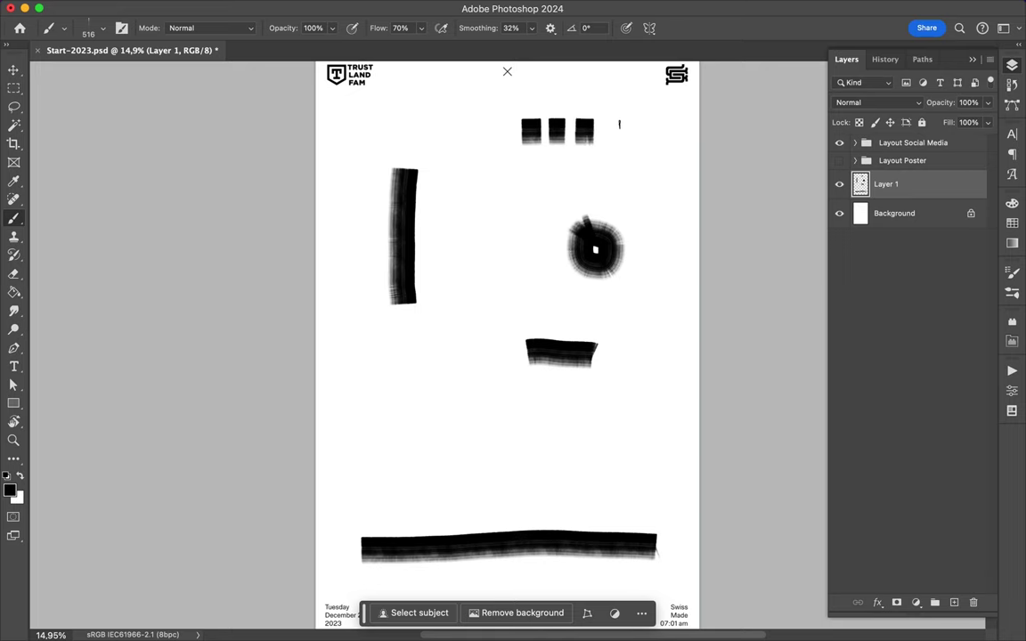
pyautogui.click(618, 132)
pyautogui.click(644, 132)
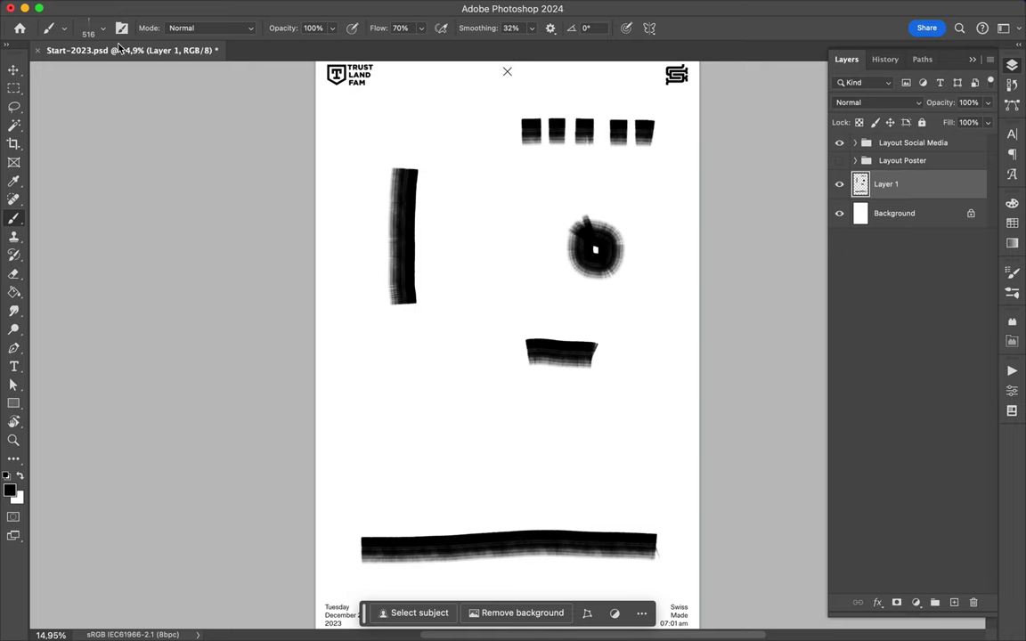
pyautogui.click(103, 28)
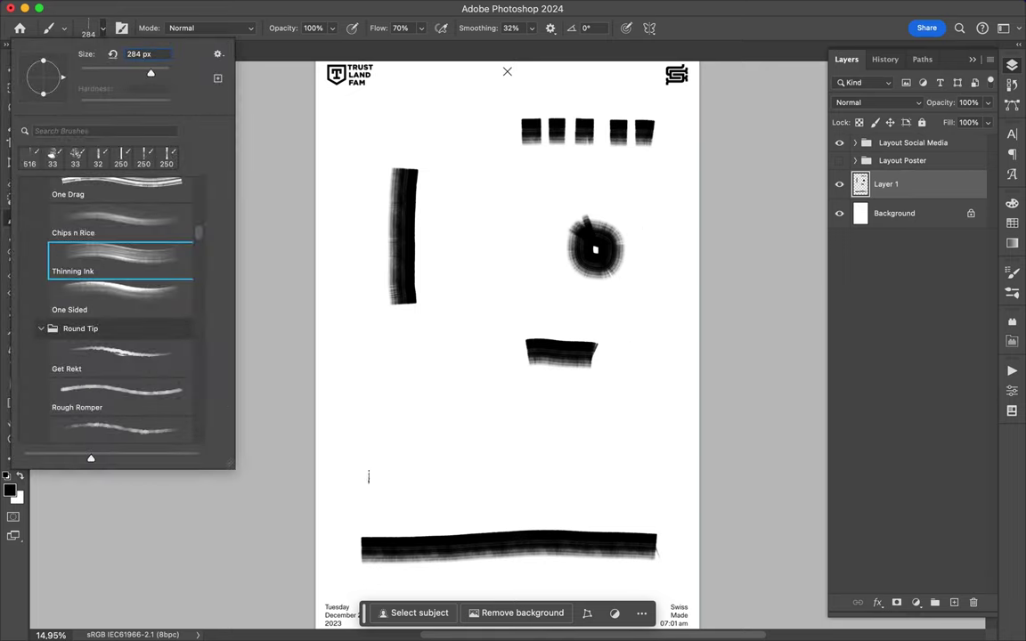
# Step: Paint a hollow square and a stepped line, then a Chips n Rice U-shape around its end
pyautogui.moveTo(368, 478)
pyautogui.mouseDown()
pyautogui.moveTo(366, 522)
pyautogui.moveTo(403, 481)
pyautogui.moveTo(368, 478)
pyautogui.mouseUp()
pyautogui.moveTo(424, 252)
pyautogui.mouseDown()
pyautogui.moveTo(609, 334)
pyautogui.moveTo(609, 394)
pyautogui.mouseUp()
pyautogui.click(102, 28)
pyautogui.click(120, 221)
pyautogui.press('Return')
pyautogui.moveTo(588, 369); pyautogui.dragTo(631, 368)
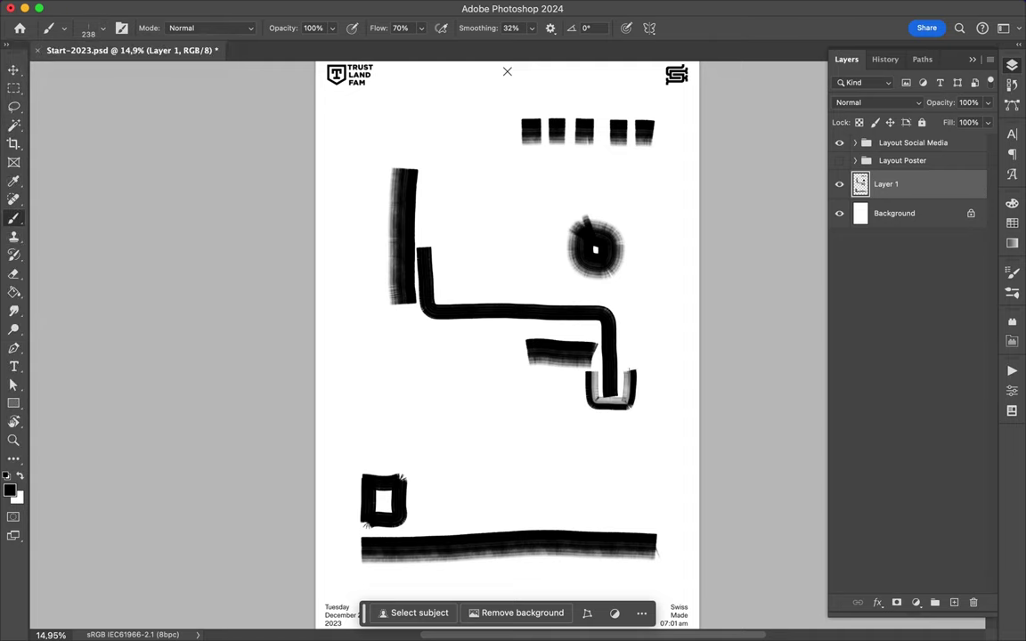
# Step: Add a small lower-left blot, a line under the blocks, a vertical stroke and a top-left corner bracket
pyautogui.click(418, 440)
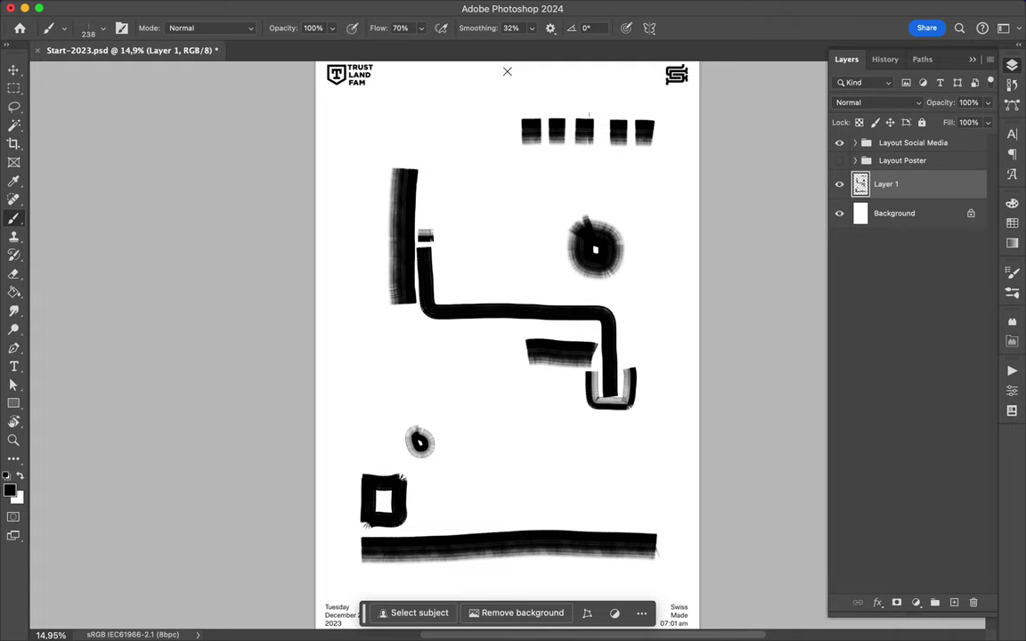
pyautogui.moveTo(575, 154); pyautogui.dragTo(654, 154)
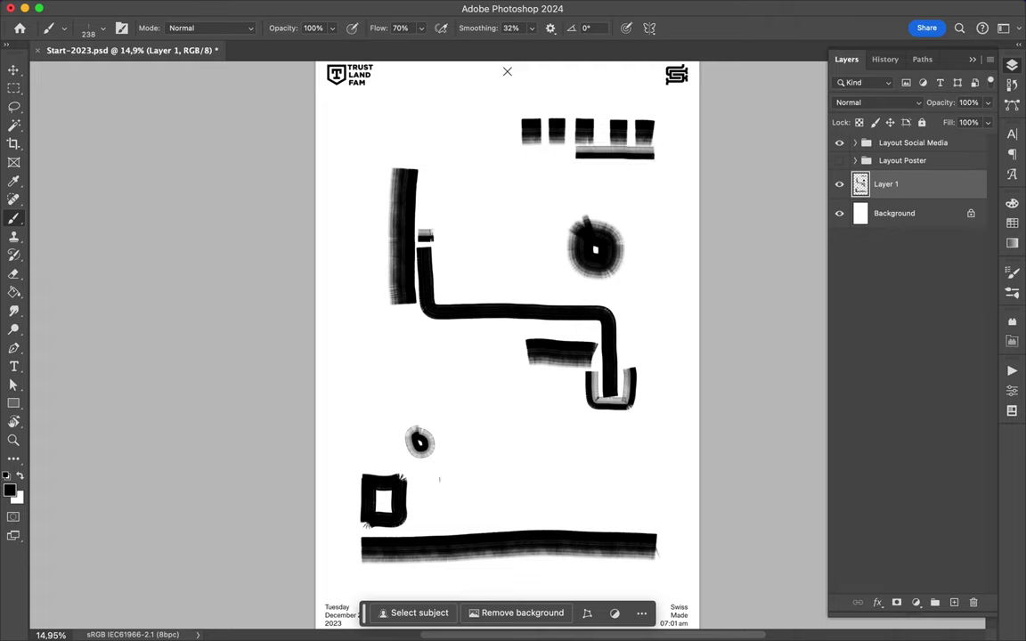
pyautogui.moveTo(415, 476); pyautogui.dragTo(419, 527)
pyautogui.moveTo(426, 110); pyautogui.dragTo(367, 208)
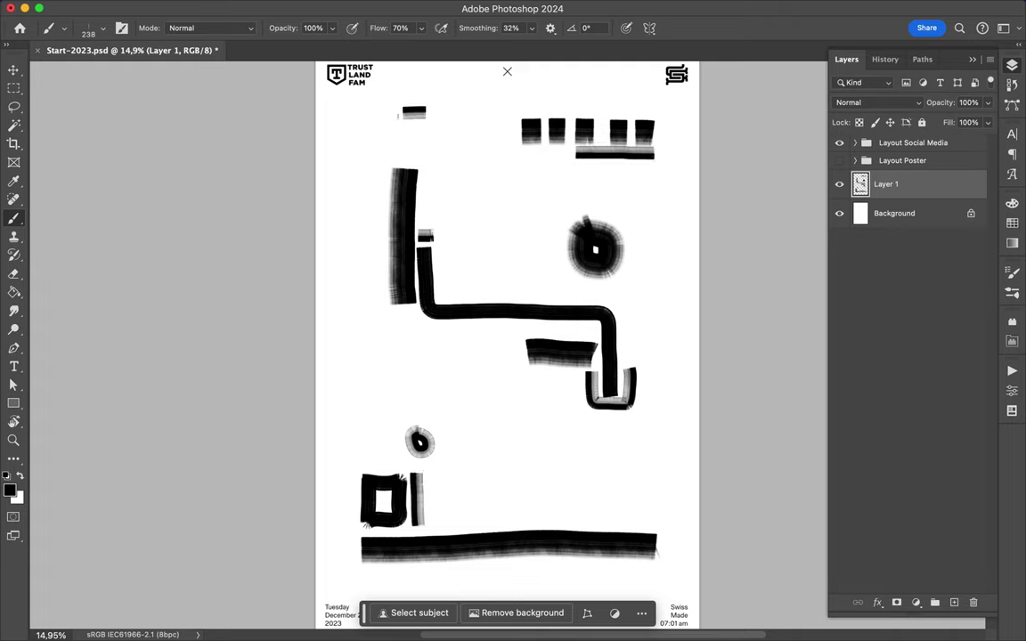
pyautogui.click(103, 28)
pyautogui.click(148, 193)
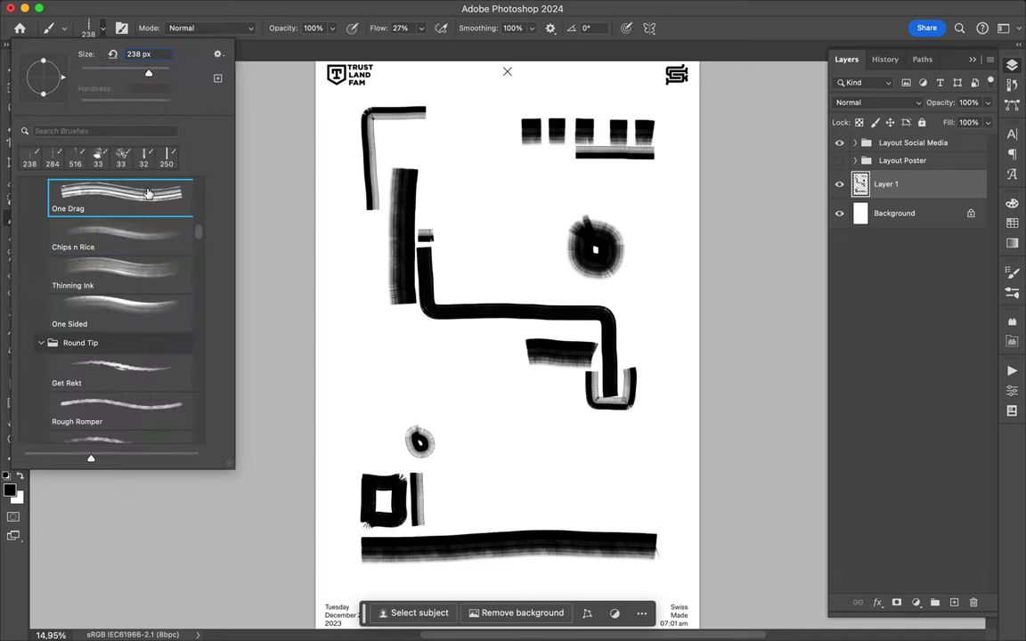
# Step: Paint thin One Drag striped lines, a bend by the square, and a line above the bottom bar
pyautogui.click(579, 293)
pyautogui.moveTo(579, 293); pyautogui.dragTo(650, 334)
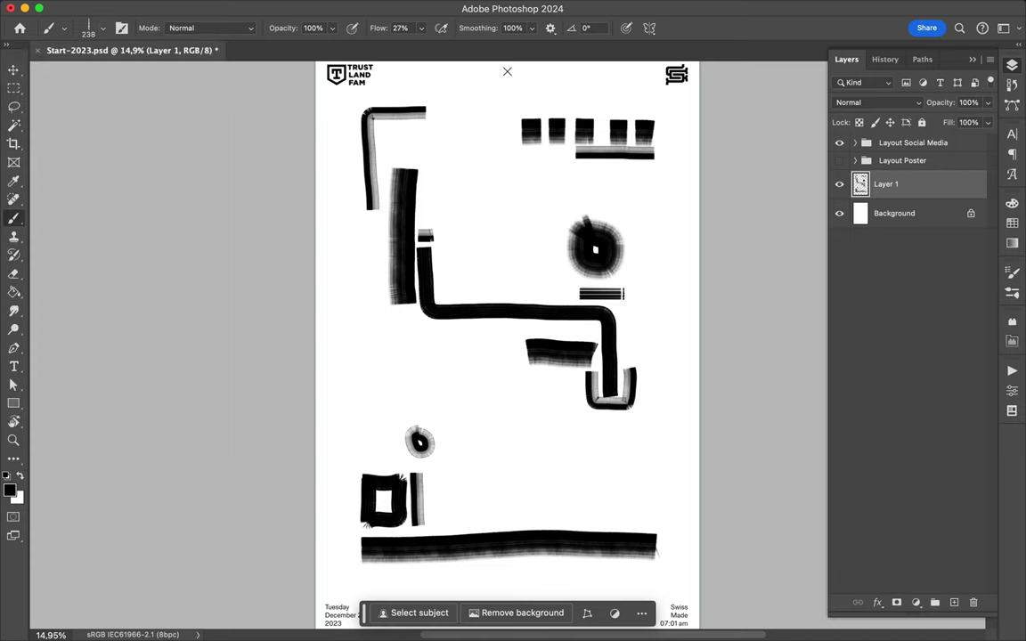
pyautogui.moveTo(429, 485); pyautogui.dragTo(473, 432)
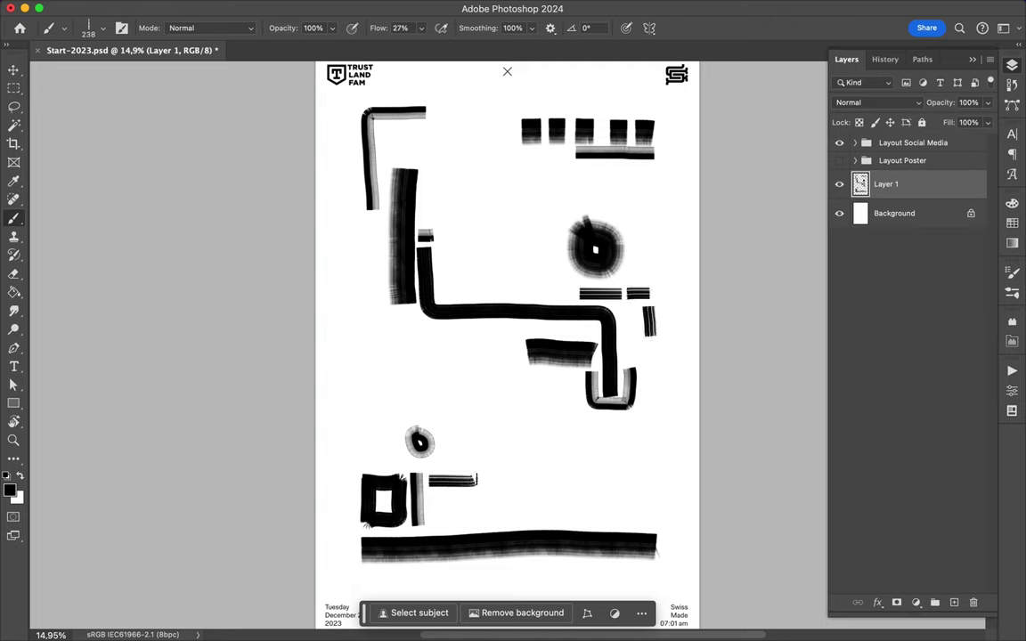
pyautogui.moveTo(442, 292); pyautogui.dragTo(539, 293)
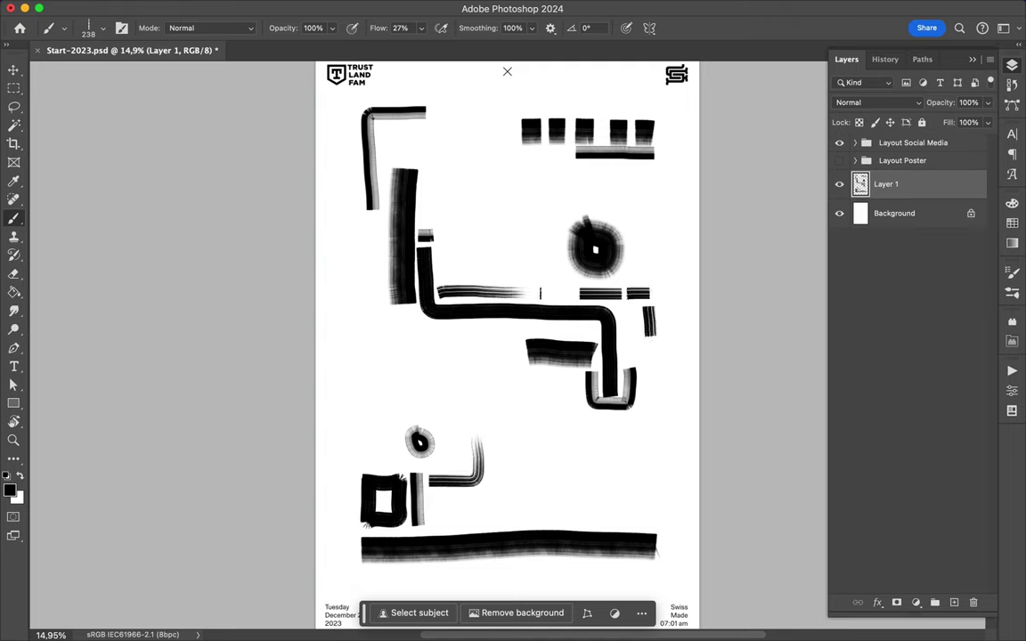
pyautogui.moveTo(379, 131); pyautogui.dragTo(468, 131)
pyautogui.moveTo(654, 521); pyautogui.dragTo(552, 522)
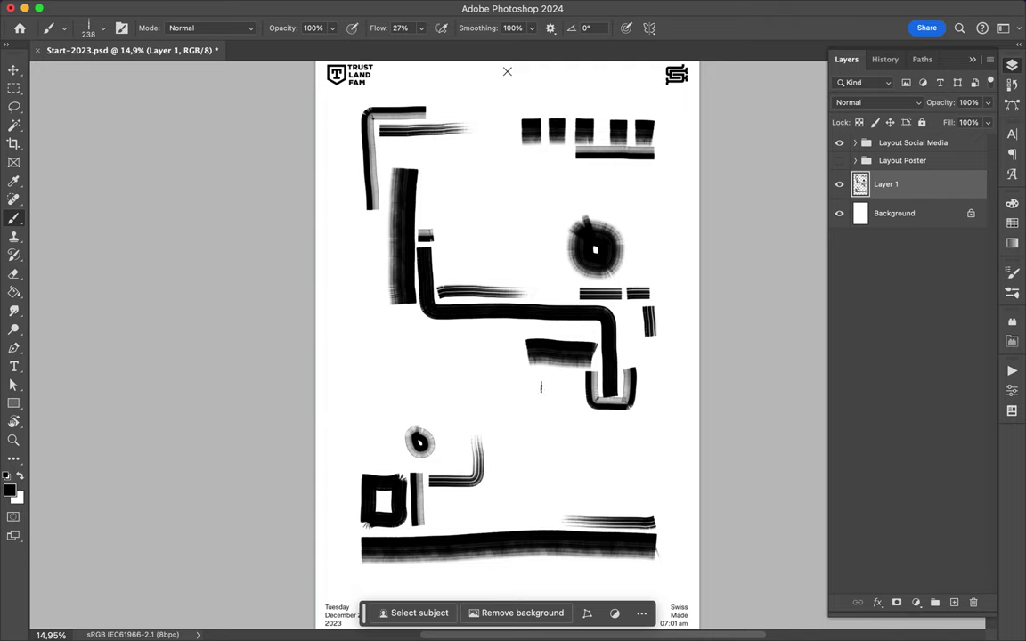
pyautogui.moveTo(412, 312); pyautogui.dragTo(411, 396)
# Step: With a 5% flow brush, paint a scribbled band under the blocks, grey stepped lines and a ring
pyautogui.click(63, 28)
pyautogui.doubleClick(98, 222)
pyautogui.moveTo(523, 169)
pyautogui.mouseDown()
pyautogui.moveTo(555, 187)
pyautogui.moveTo(654, 183)
pyautogui.mouseUp()
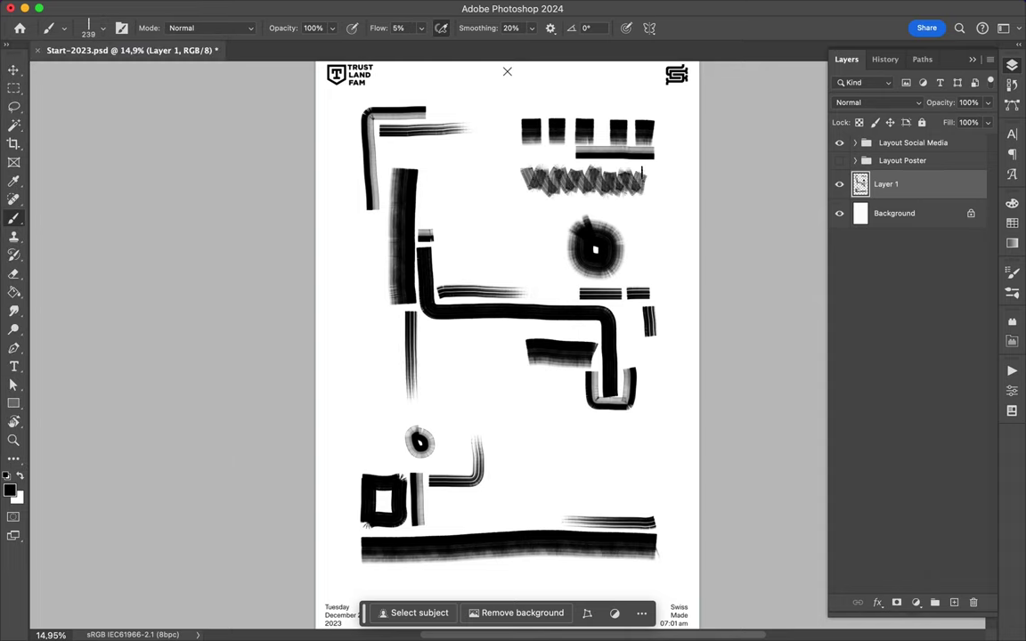
pyautogui.moveTo(427, 330); pyautogui.dragTo(594, 331)
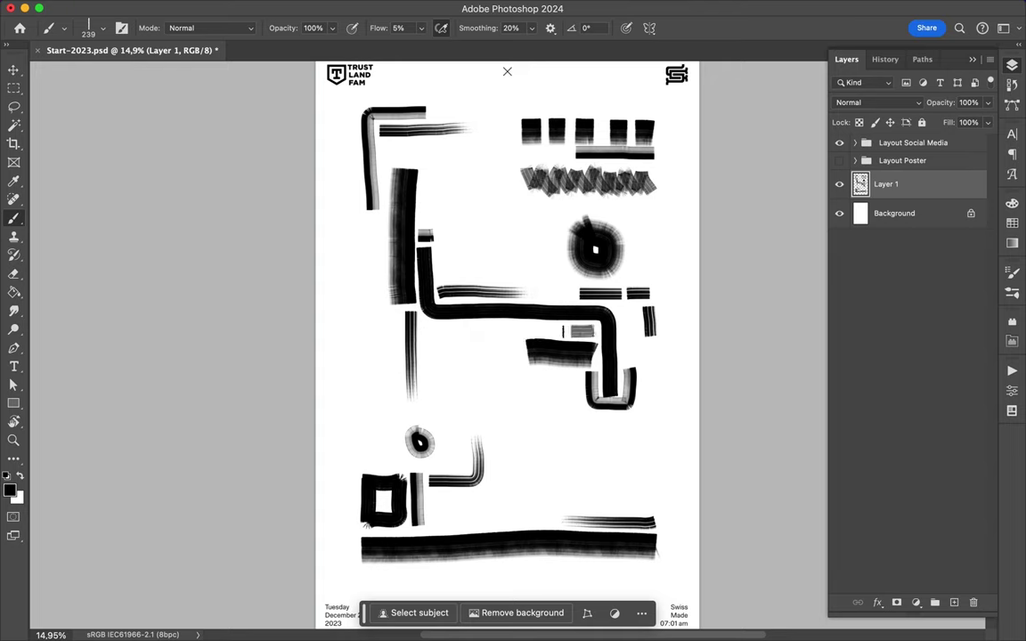
pyautogui.moveTo(397, 314); pyautogui.dragTo(446, 467)
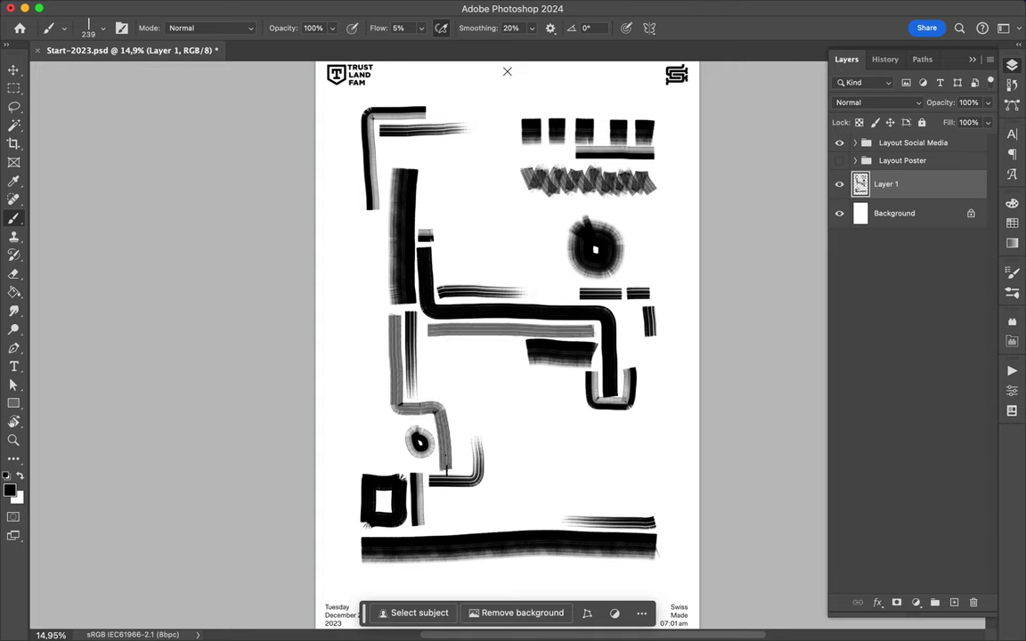
pyautogui.moveTo(614, 426); pyautogui.dragTo(612, 418)
pyautogui.moveTo(430, 108); pyautogui.dragTo(570, 154)
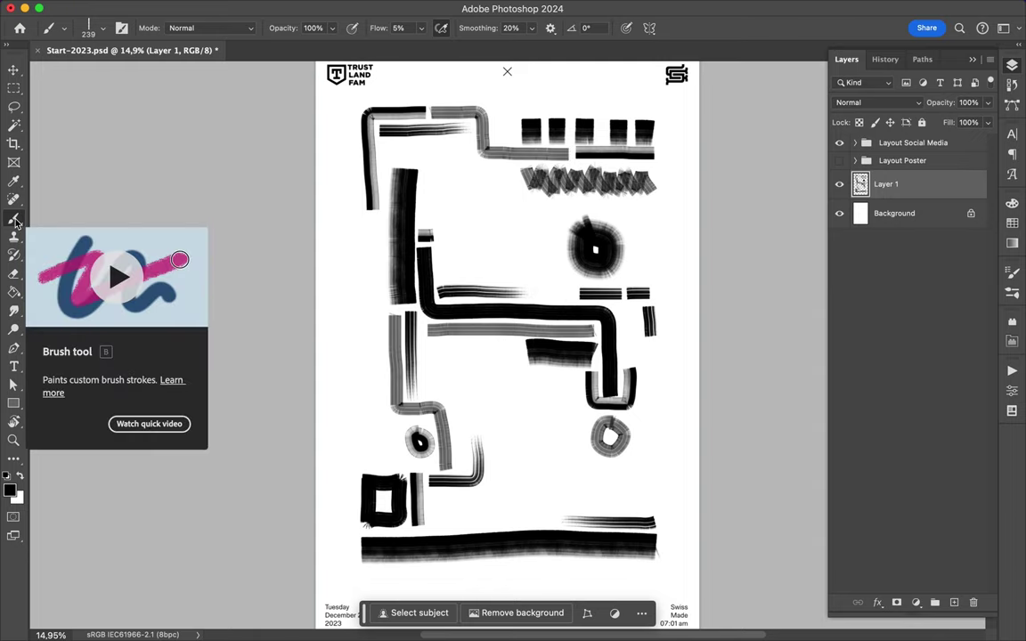
# Step: With a 25% flow brush, add grey bends and short stepped lines around the composition
pyautogui.click(65, 28)
pyautogui.click(108, 189)
pyautogui.click(416, 210)
pyautogui.moveTo(415, 210); pyautogui.dragTo(479, 278)
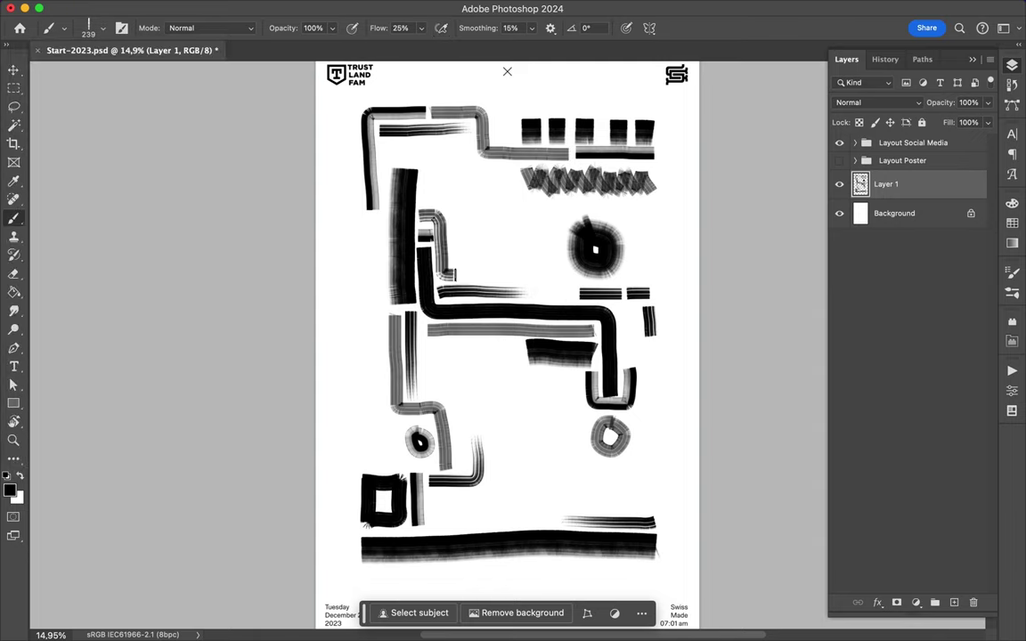
pyautogui.moveTo(547, 523); pyautogui.dragTo(615, 464)
pyautogui.moveTo(363, 461); pyautogui.dragTo(403, 461)
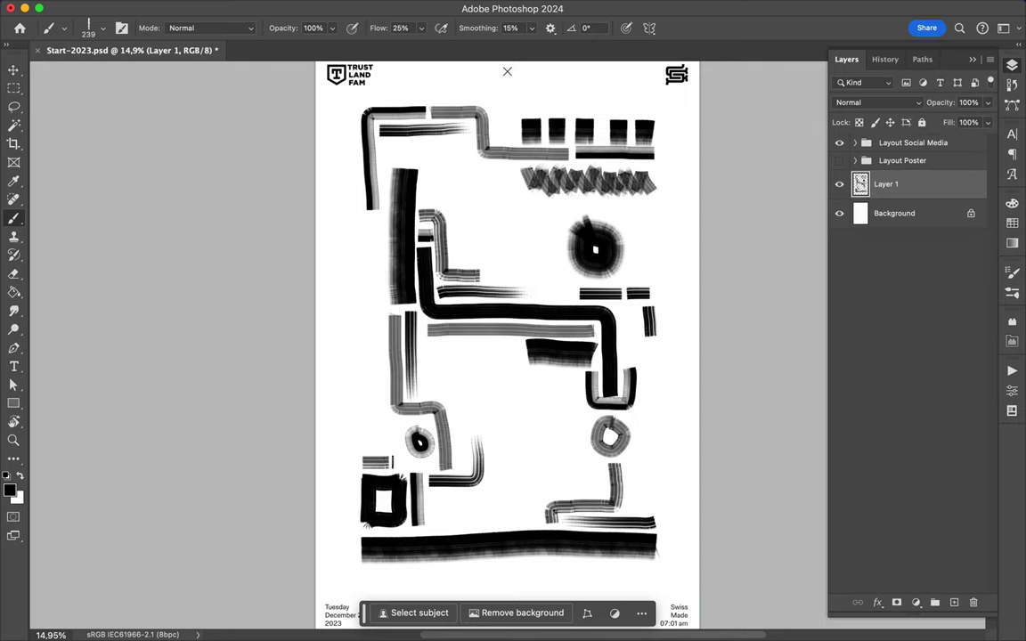
pyautogui.moveTo(496, 109); pyautogui.dragTo(634, 276)
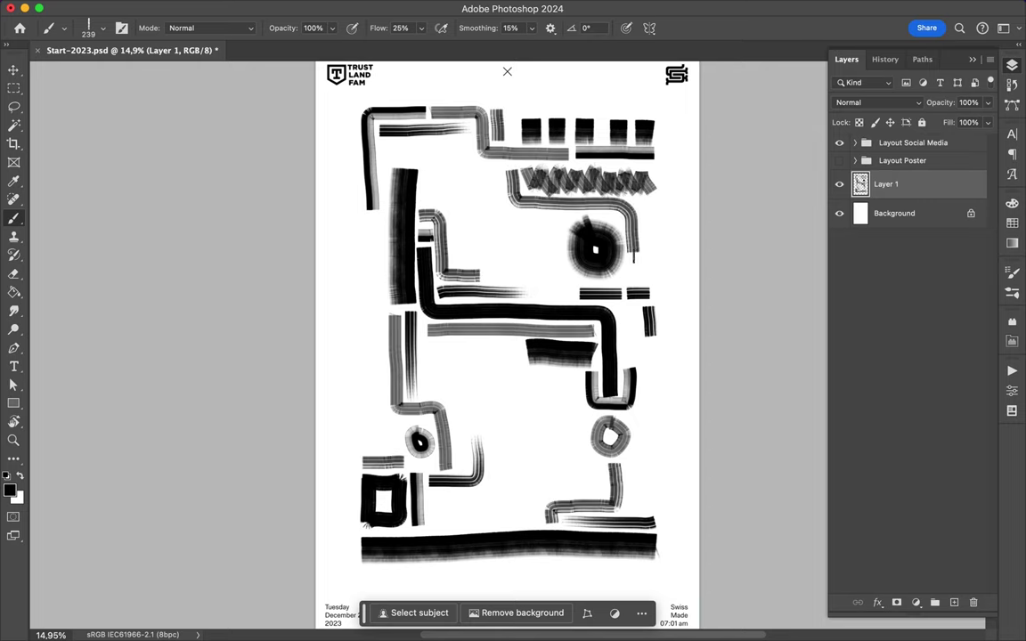
pyautogui.click(101, 28)
pyautogui.scroll(3, 120, 267)
pyautogui.click(120, 258)
# Step: Paint a dark left blot, a right-middle bend, a short vertical stroke, a bar and a C-shape
pyautogui.click(436, 357)
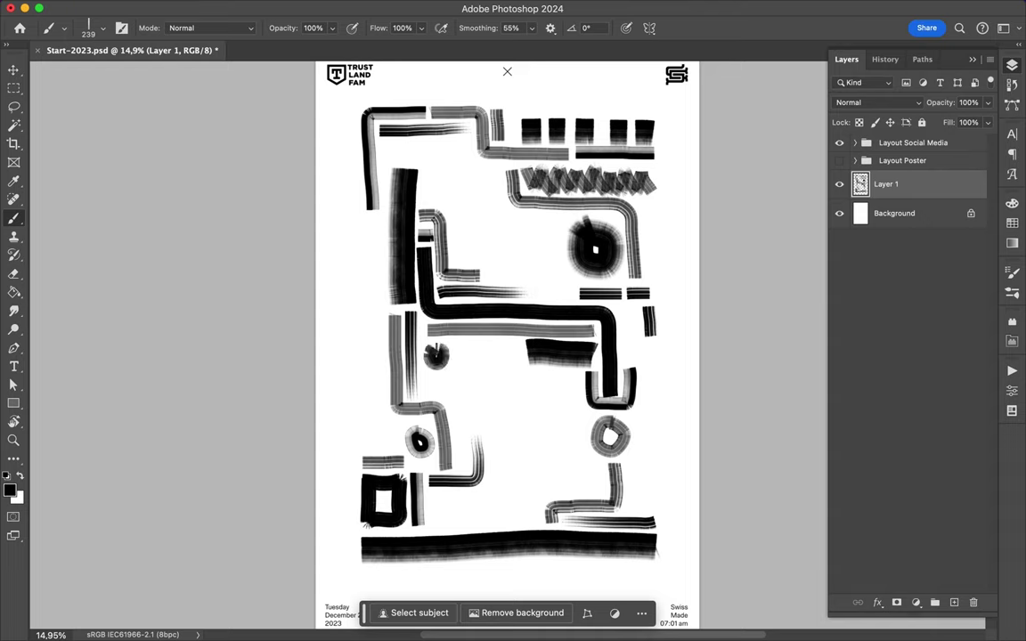
pyautogui.moveTo(621, 357); pyautogui.dragTo(656, 450)
pyautogui.moveTo(372, 289); pyautogui.dragTo(372, 325)
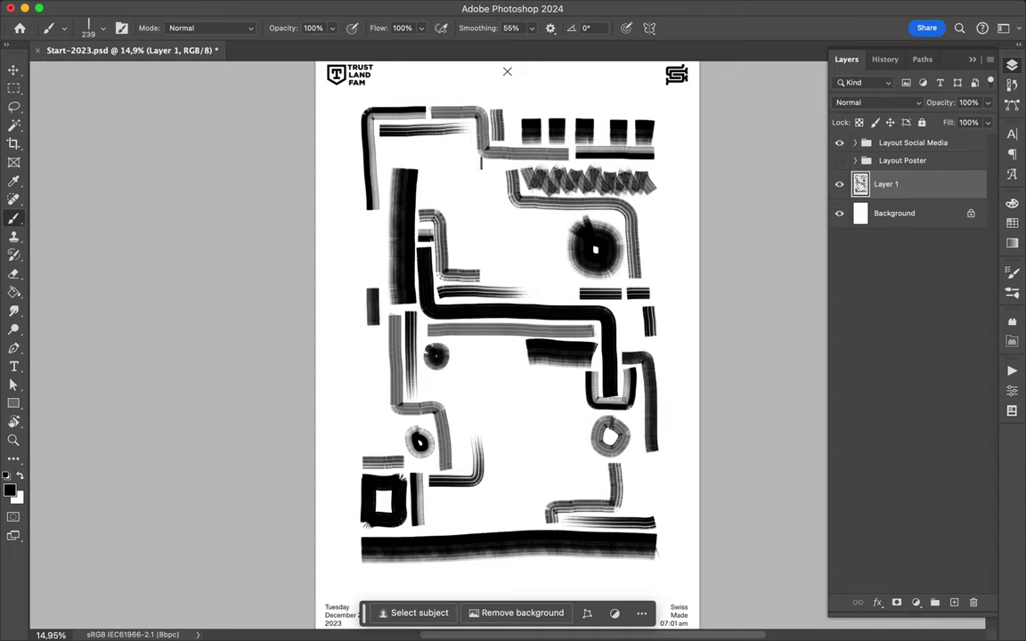
pyautogui.moveTo(457, 348); pyautogui.dragTo(523, 347)
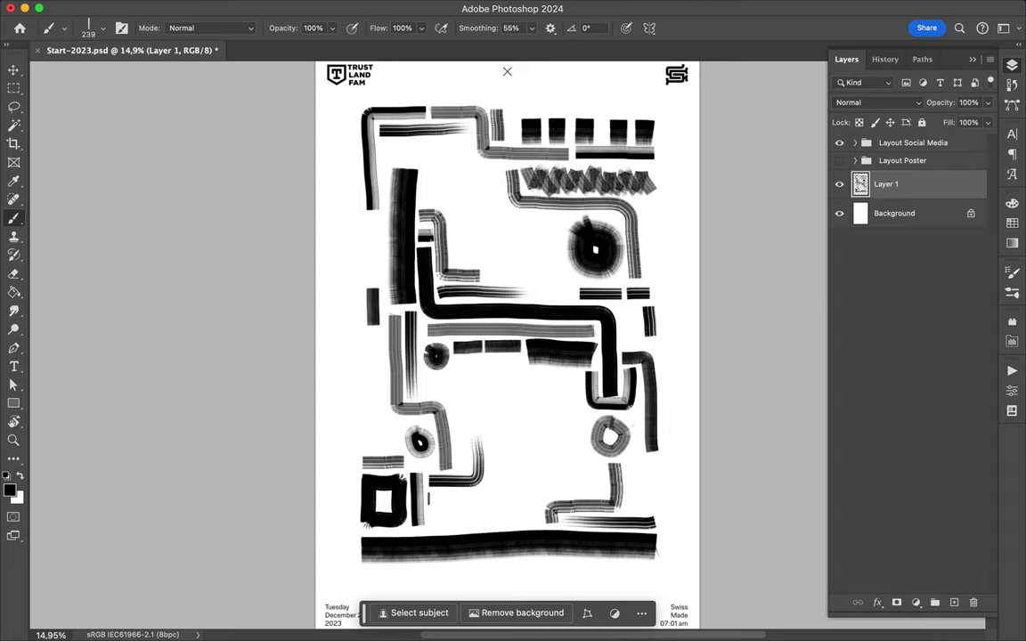
pyautogui.moveTo(462, 480); pyautogui.dragTo(463, 521)
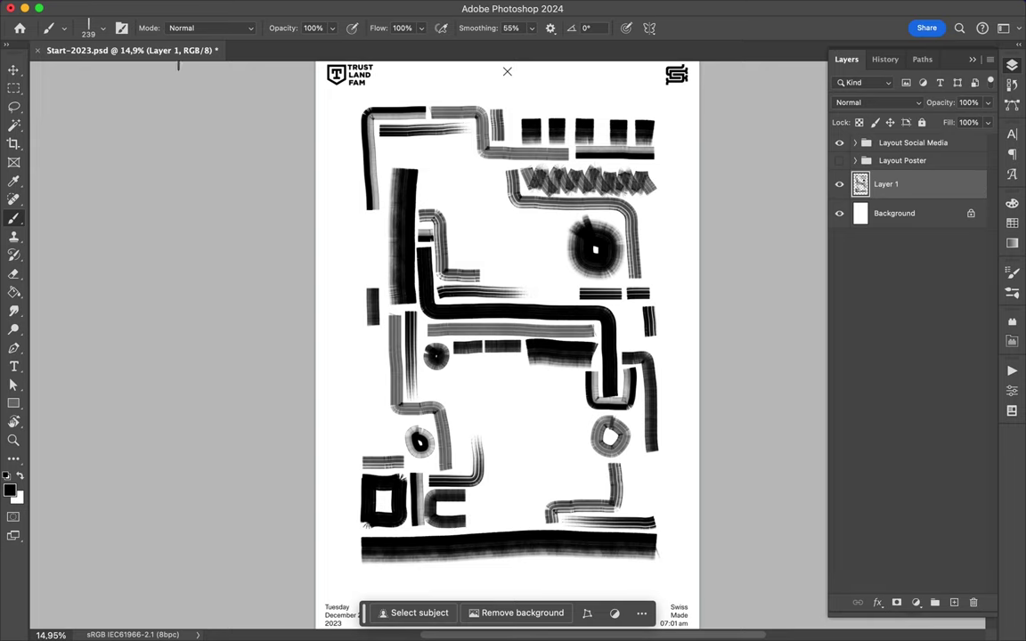
# Step: With a new brush, add a vertical stroke, a square block, short bars and a small L-shape
pyautogui.click(104, 33)
pyautogui.doubleClick(98, 221)
pyautogui.moveTo(559, 227); pyautogui.dragTo(558, 267)
pyautogui.click(643, 206)
pyautogui.moveTo(428, 375); pyautogui.dragTo(427, 397)
pyautogui.moveTo(369, 352); pyautogui.dragTo(383, 352)
pyautogui.moveTo(631, 494); pyautogui.dragTo(650, 510)
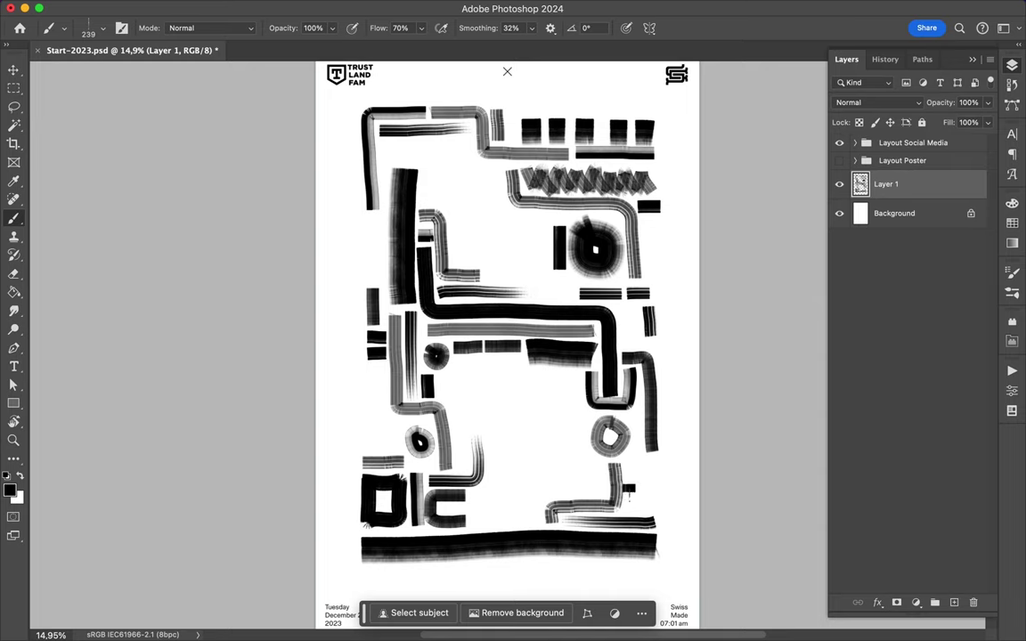
pyautogui.moveTo(475, 197); pyautogui.dragTo(500, 197)
# Step: With a smaller solid brush, add a short vertical stroke beside the ring and dark lower marks
pyautogui.click(64, 28)
pyautogui.click(98, 198)
pyautogui.press('Return')
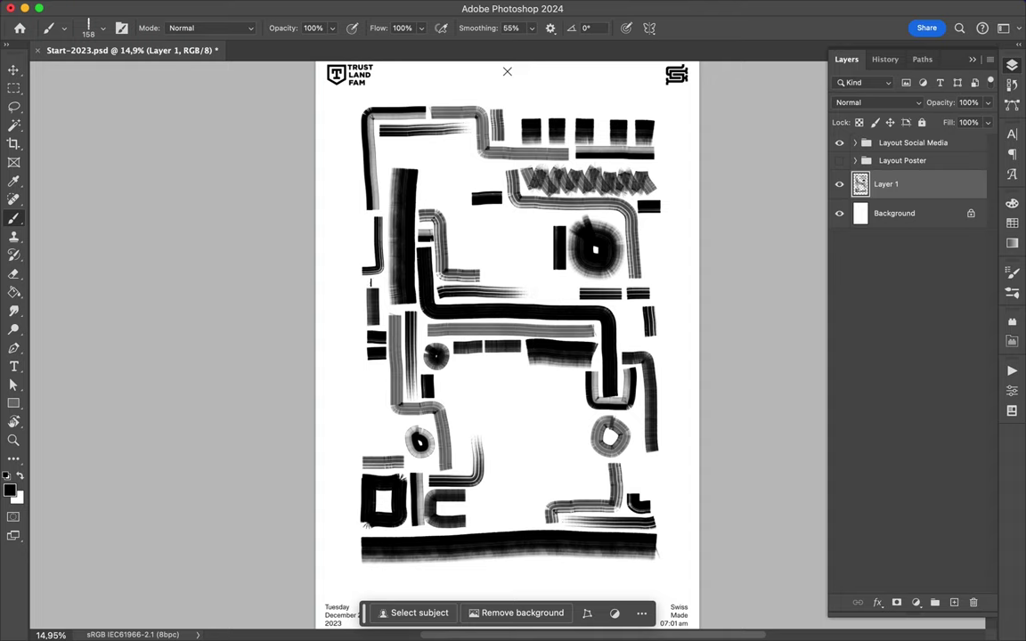
pyautogui.moveTo(635, 418); pyautogui.dragTo(636, 447)
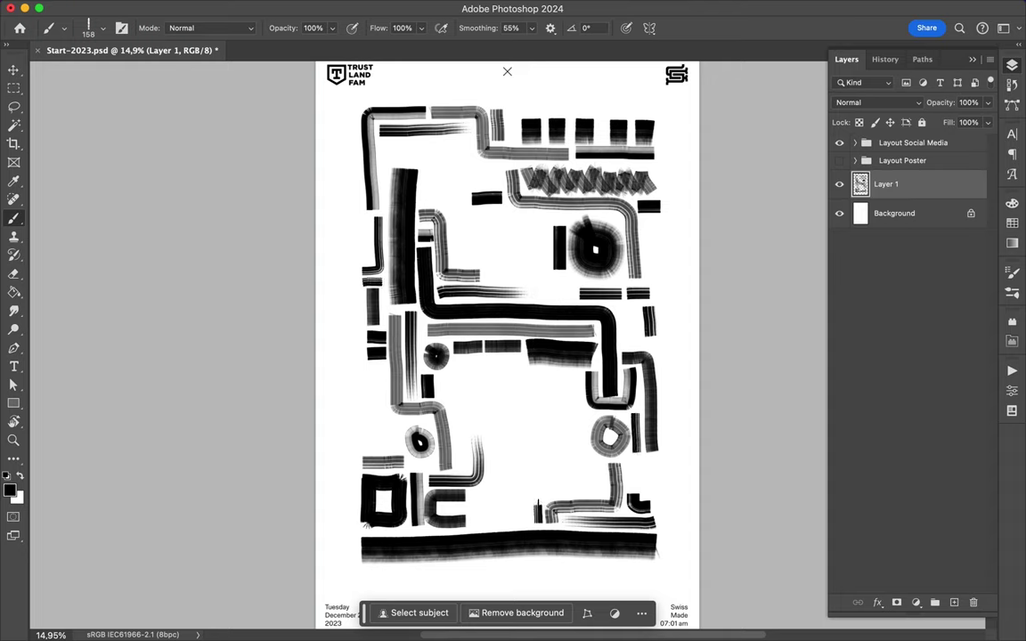
pyautogui.moveTo(538, 507); pyautogui.dragTo(526, 508)
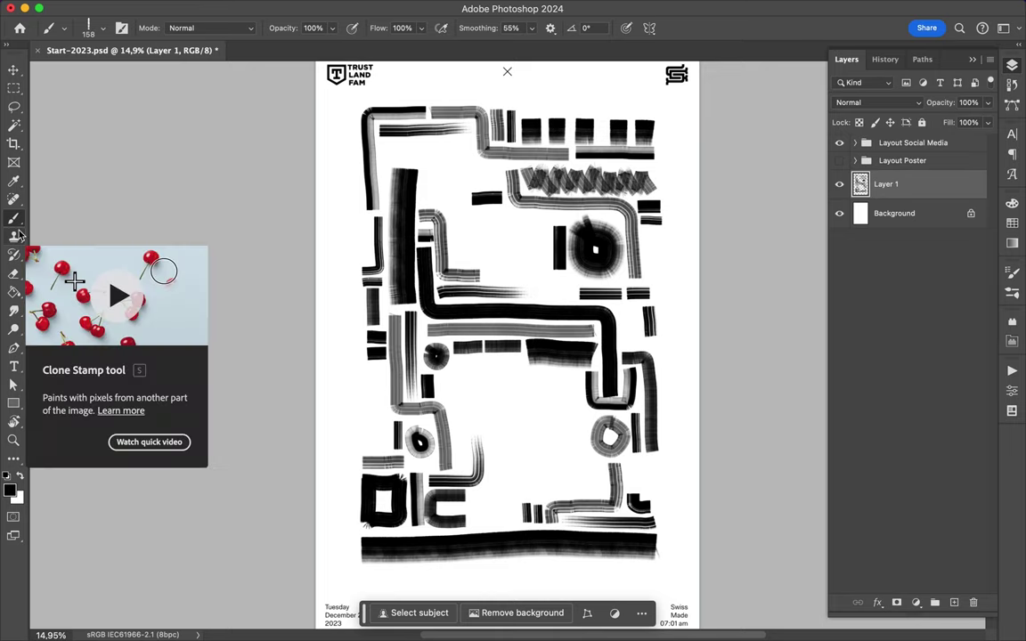
# Step: With another brush preset, paint a short central stroke and a vertical stroke at left
pyautogui.click(64, 27)
pyautogui.click(115, 212)
pyautogui.moveTo(456, 364); pyautogui.dragTo(507, 364)
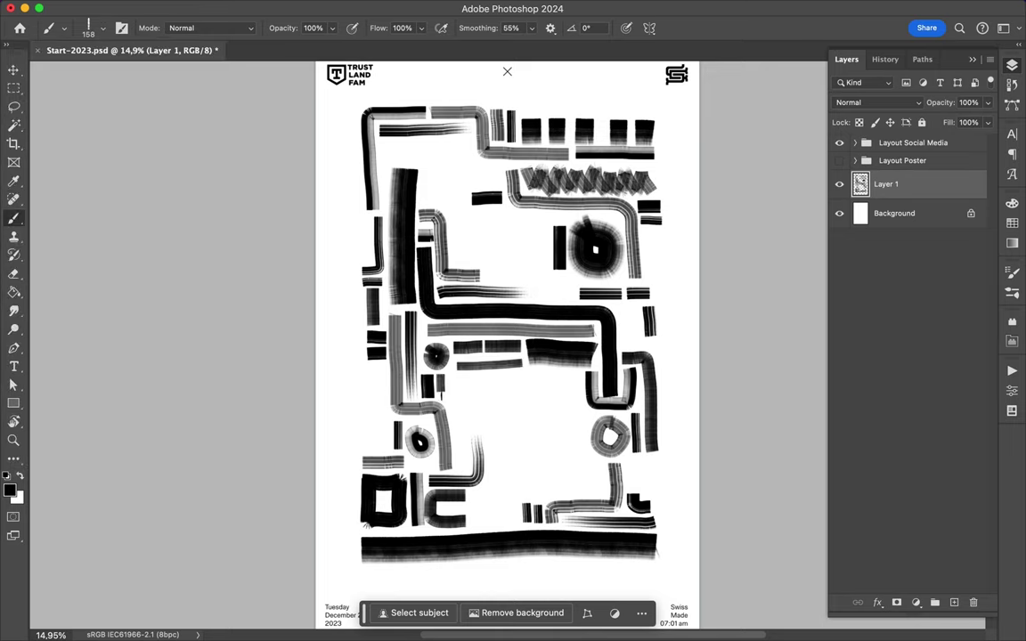
pyautogui.moveTo(384, 386); pyautogui.dragTo(383, 456)
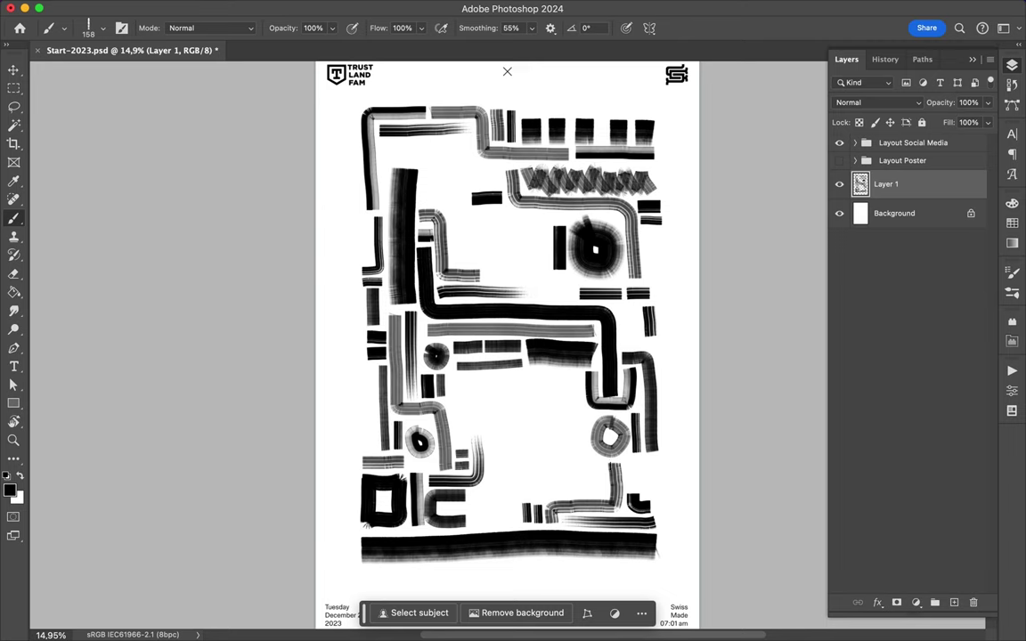
# Step: Paint an S-shaped stroke near the lower right, then undo and redraw the ring stroke
pyautogui.scroll(2, 578, 428)
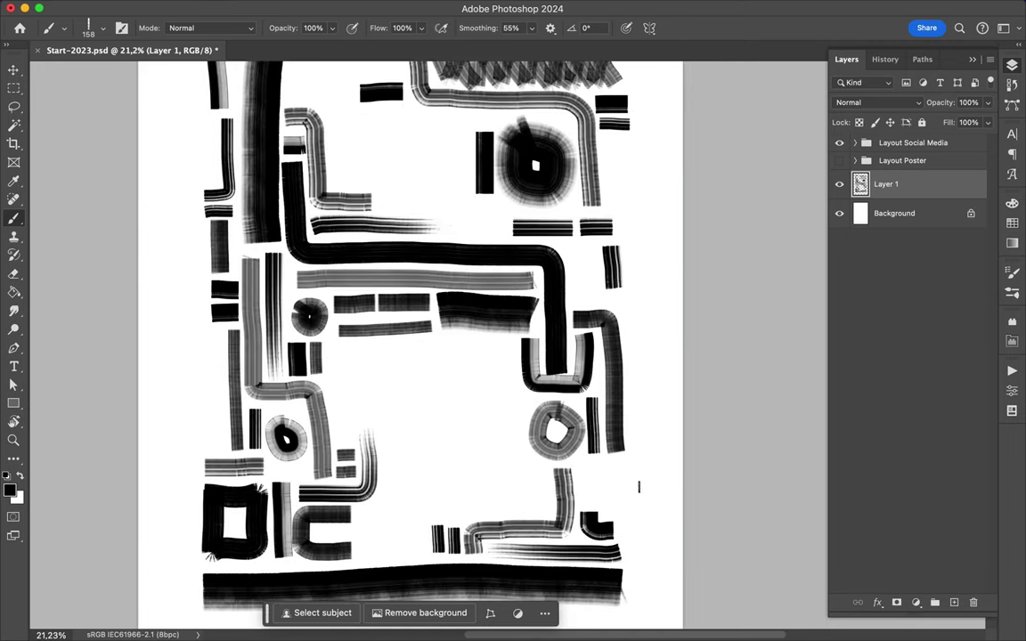
pyautogui.moveTo(625, 463); pyautogui.dragTo(581, 500)
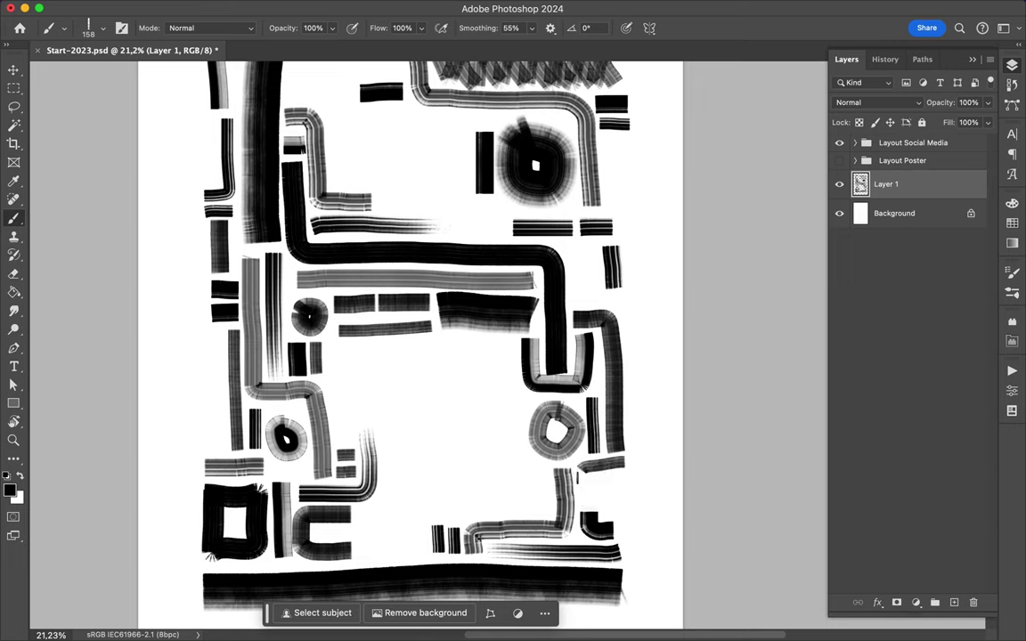
pyautogui.press('super+z')
pyautogui.moveTo(552, 417); pyautogui.dragTo(534, 454)
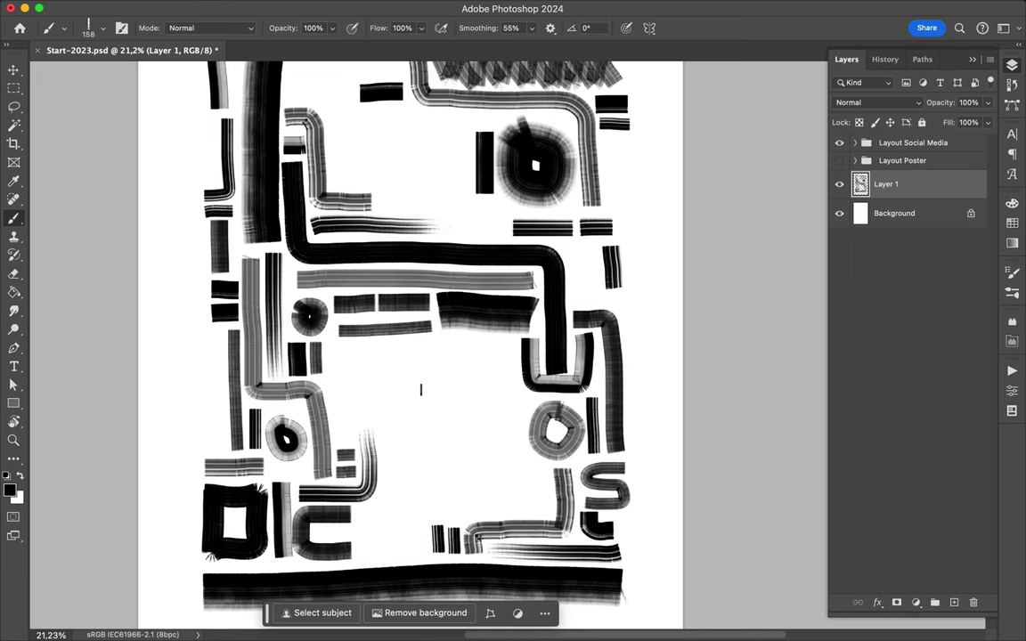
pyautogui.scroll(3, 418, 389)
pyautogui.scroll(-5, 481, 383)
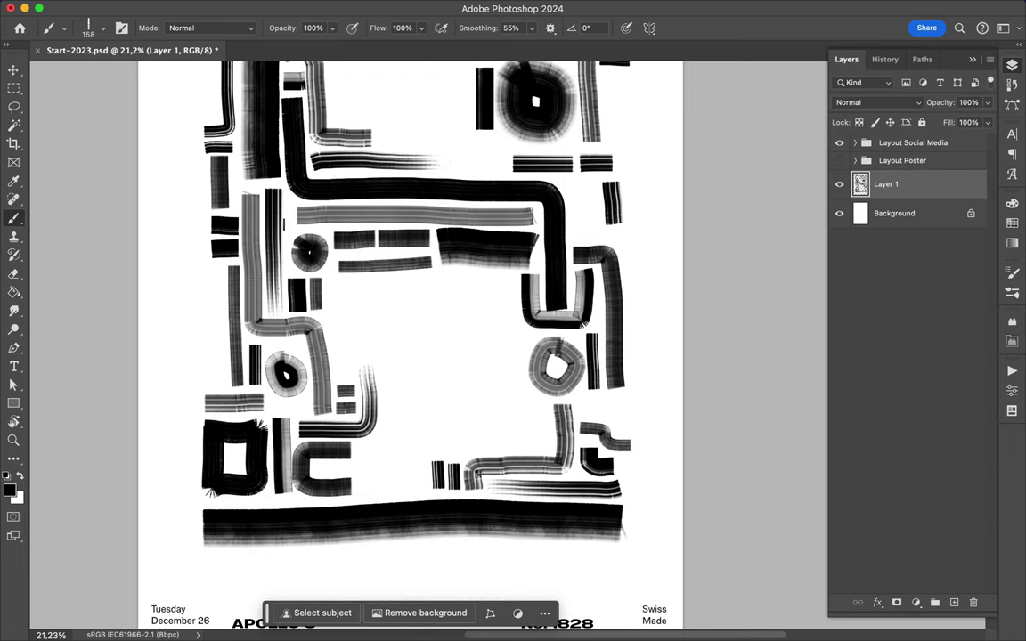
pyautogui.scroll(5, 249, 142)
pyautogui.scroll(3, 238, 104)
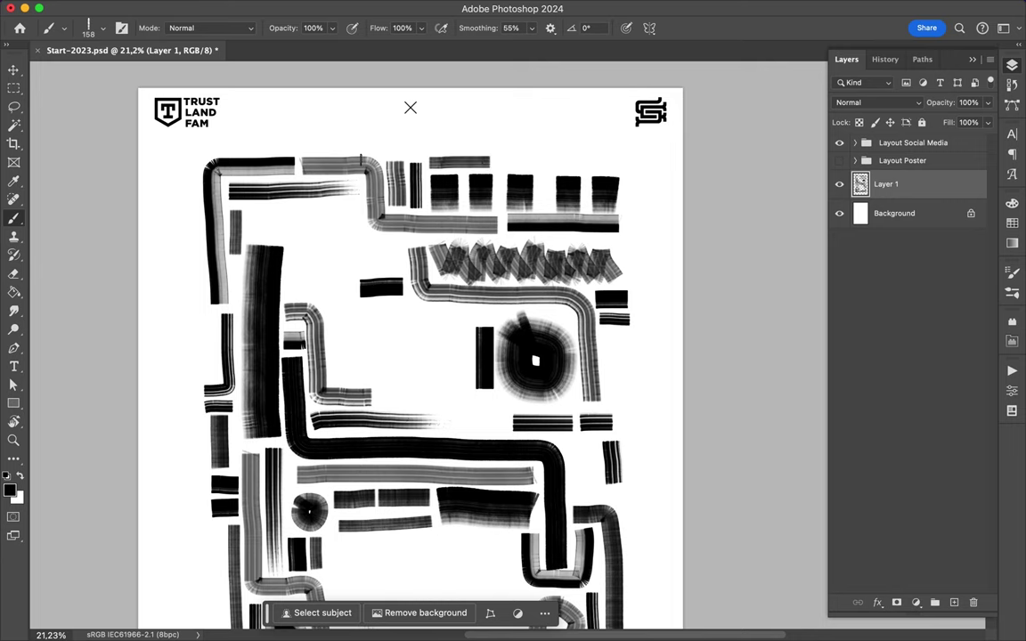
pyautogui.scroll(-2, 393, 319)
pyautogui.hscroll(1, 393, 319)
# Step: Choose a brush preset at 11% flow and paint faint grey strokes in the upper area
pyautogui.scroll(2, 321, 247)
pyautogui.click(95, 28)
pyautogui.click(114, 268)
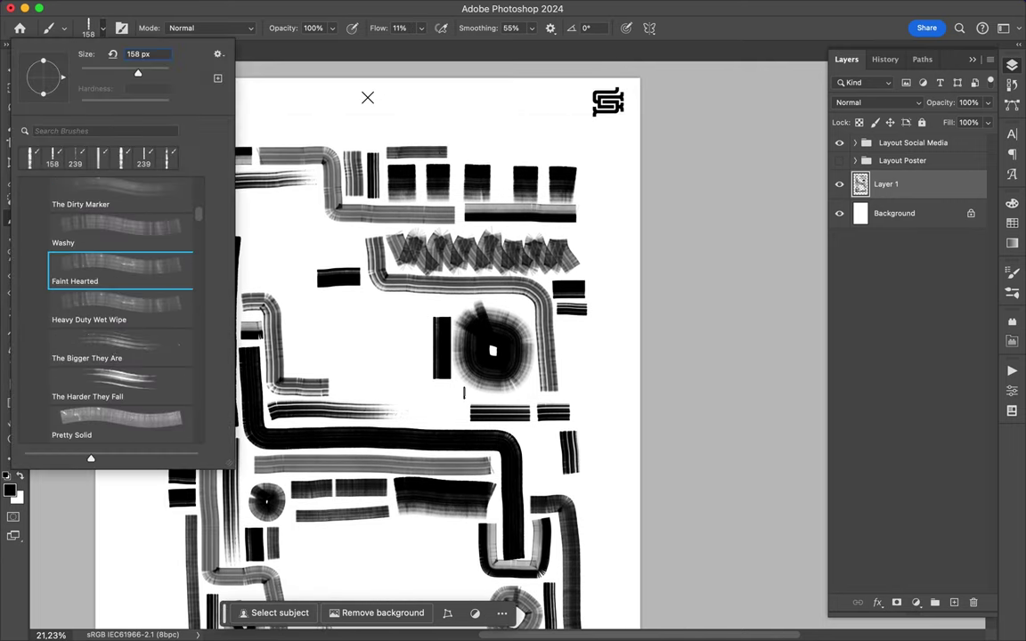
pyautogui.press('Return')
pyautogui.moveTo(450, 396); pyautogui.dragTo(438, 402)
pyautogui.moveTo(502, 196)
pyautogui.mouseDown()
pyautogui.moveTo(502, 168)
pyautogui.moveTo(487, 151)
pyautogui.mouseUp()
pyautogui.moveTo(205, 202); pyautogui.dragTo(315, 200)
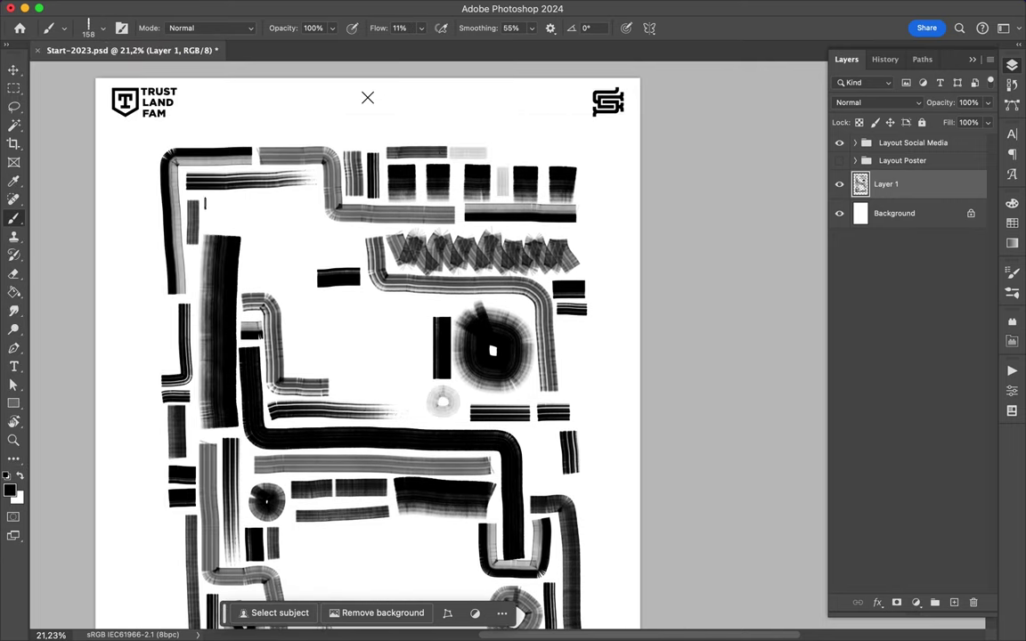
# Step: Paint a faint grey looping squiggle mid-poster and faint vertical strokes above the bottom bar
pyautogui.scroll(-5, 378, 370)
pyautogui.hscroll(-1, 378, 369)
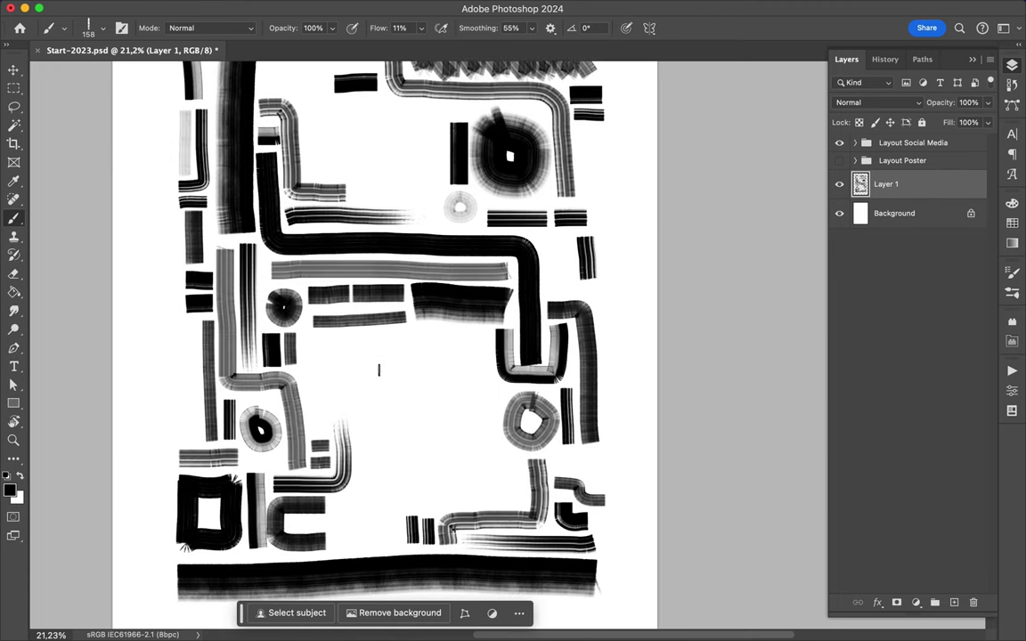
pyautogui.moveTo(305, 354)
pyautogui.mouseDown()
pyautogui.moveTo(373, 364)
pyautogui.moveTo(392, 392)
pyautogui.mouseUp()
pyautogui.moveTo(553, 465)
pyautogui.mouseDown()
pyautogui.moveTo(615, 471)
pyautogui.moveTo(595, 524)
pyautogui.mouseUp()
pyautogui.moveTo(331, 491)
pyautogui.mouseDown()
pyautogui.moveTo(333, 545)
pyautogui.moveTo(344, 491)
pyautogui.moveTo(364, 554)
pyautogui.moveTo(362, 545)
pyautogui.mouseUp()
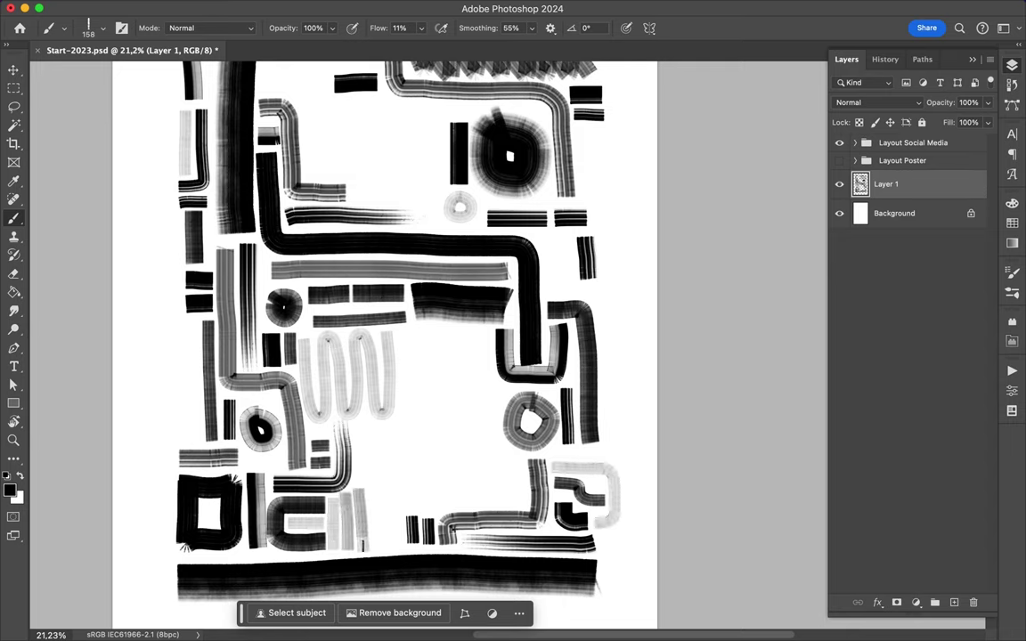
pyautogui.scroll(3, 359, 501)
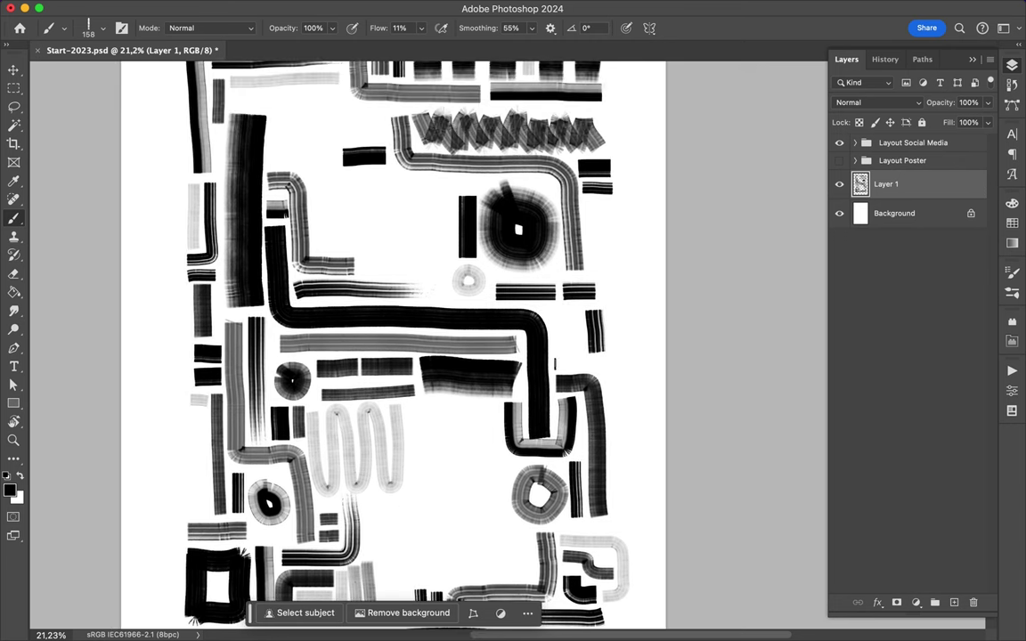
pyautogui.scroll(3, 554, 363)
pyautogui.scroll(-4, 227, 169)
# Step: With a solid black brush at 100% flow, paint a 2-shaped stroke, a hook and an upper-middle stroke
pyautogui.click(103, 27)
pyautogui.click(71, 233)
pyautogui.click(561, 293)
pyautogui.moveTo(556, 296); pyautogui.dragTo(579, 329)
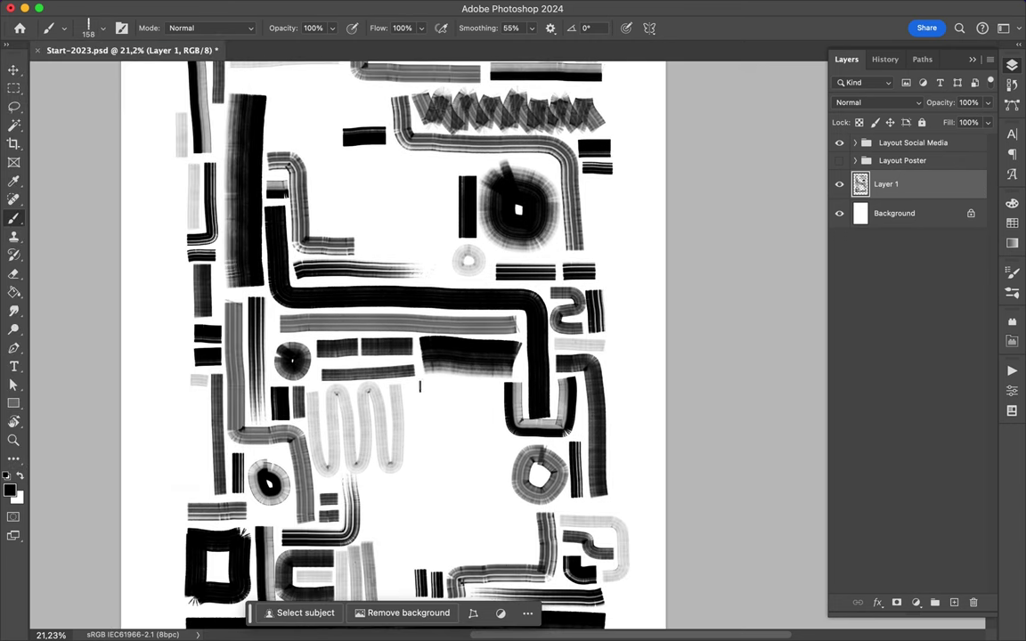
pyautogui.moveTo(407, 390); pyautogui.dragTo(422, 415)
pyautogui.scroll(-2, 402, 336)
pyautogui.click(103, 28)
pyautogui.moveTo(333, 311); pyautogui.dragTo(443, 367)
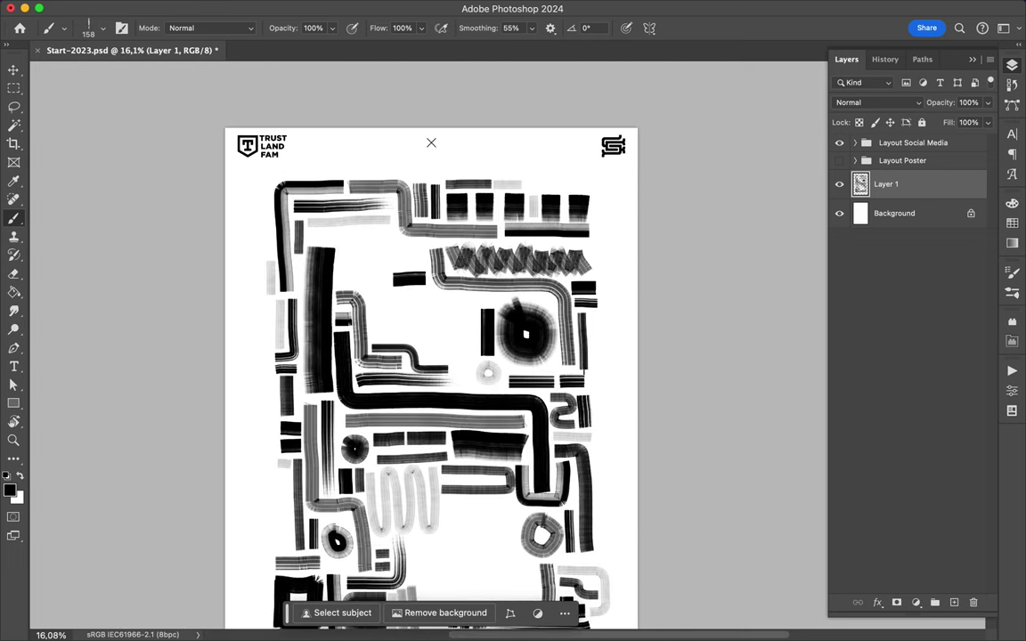
# Step: Fit the poster in the window and paint a black C-shaped stroke and a lower zigzag
pyautogui.hotkey('ctrl', '0')
pyautogui.scroll(3, 511, 188)
pyautogui.scroll(-3, 400, 119)
pyautogui.moveTo(525, 429); pyautogui.dragTo(534, 445)
pyautogui.moveTo(522, 496); pyautogui.dragTo(651, 483)
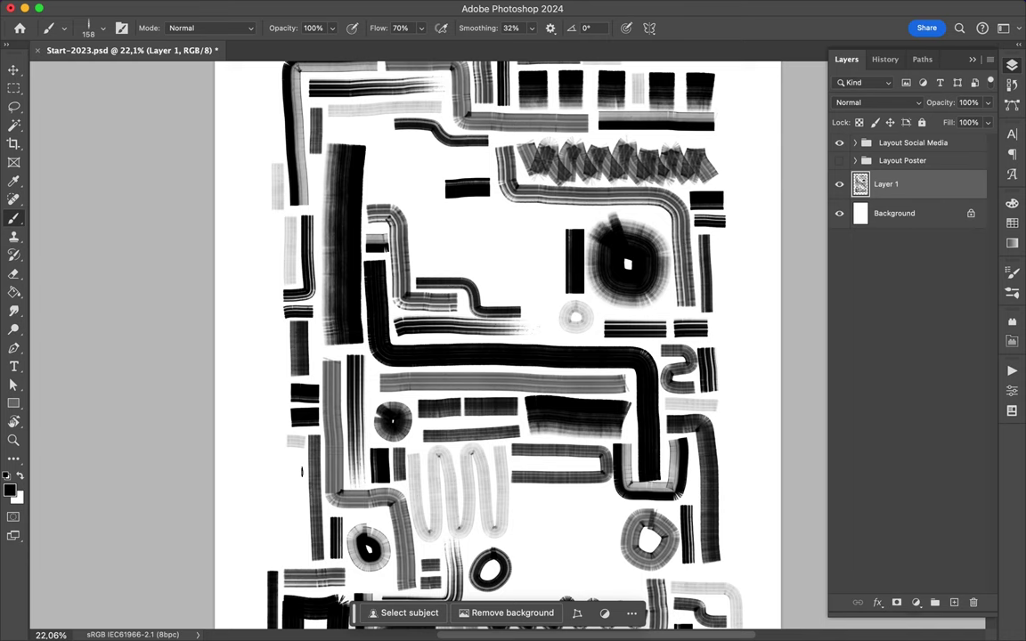
# Step: Paint a right-edge vertical stroke, a row of small dashes near the top, and short filler strokes
pyautogui.moveTo(718, 231); pyautogui.dragTo(717, 339)
pyautogui.moveTo(583, 216); pyautogui.dragTo(491, 215)
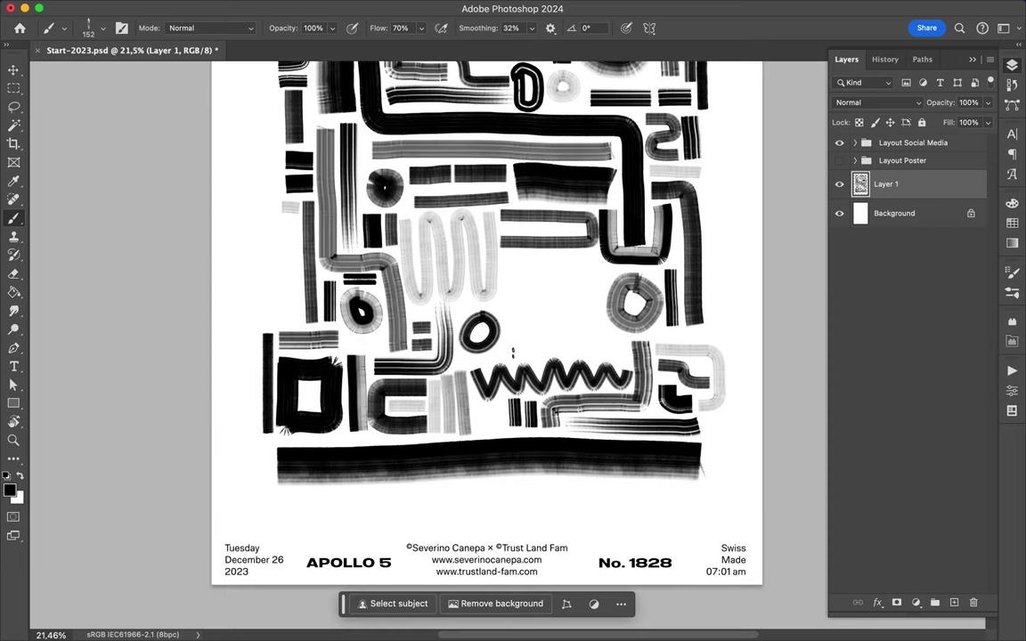
pyautogui.moveTo(452, 313); pyautogui.dragTo(559, 313)
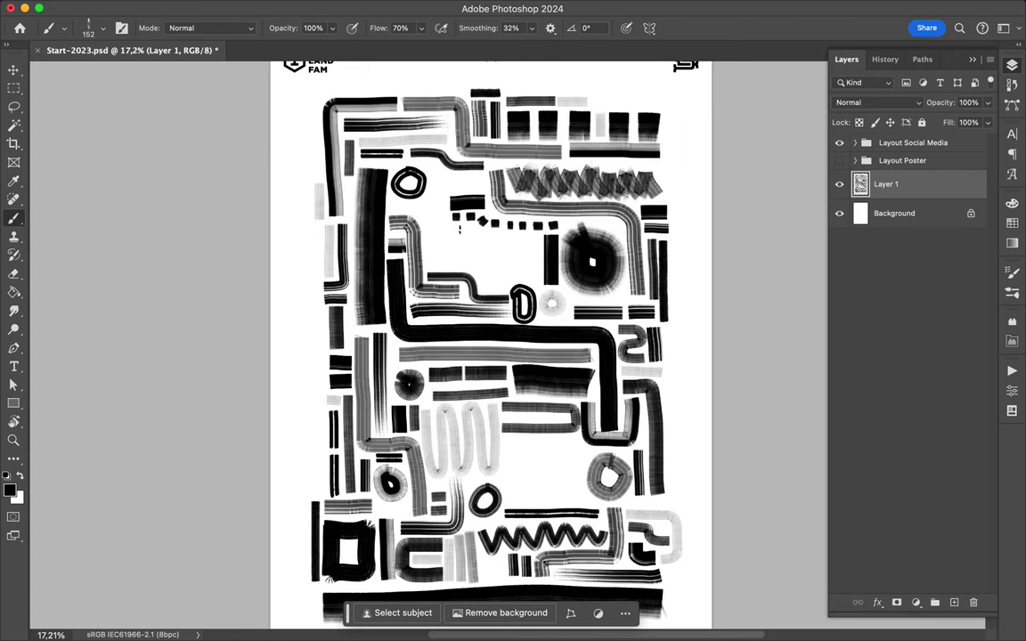
pyautogui.moveTo(413, 207); pyautogui.dragTo(481, 215)
pyautogui.moveTo(594, 101); pyautogui.dragTo(616, 102)
pyautogui.moveTo(505, 437); pyautogui.dragTo(505, 468)
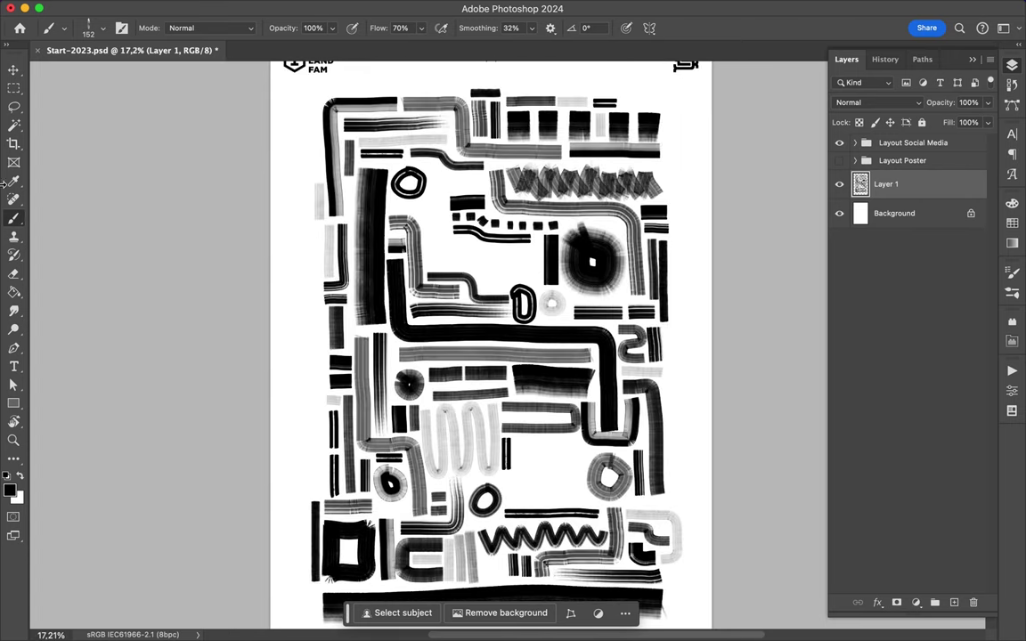
# Step: Switch to a 250 px brush preset and add short vertical strokes at right and upper middle
pyautogui.click(64, 28)
pyautogui.click(107, 216)
pyautogui.click(524, 459)
pyautogui.moveTo(672, 383); pyautogui.dragTo(672, 407)
pyautogui.moveTo(434, 215); pyautogui.dragTo(434, 267)
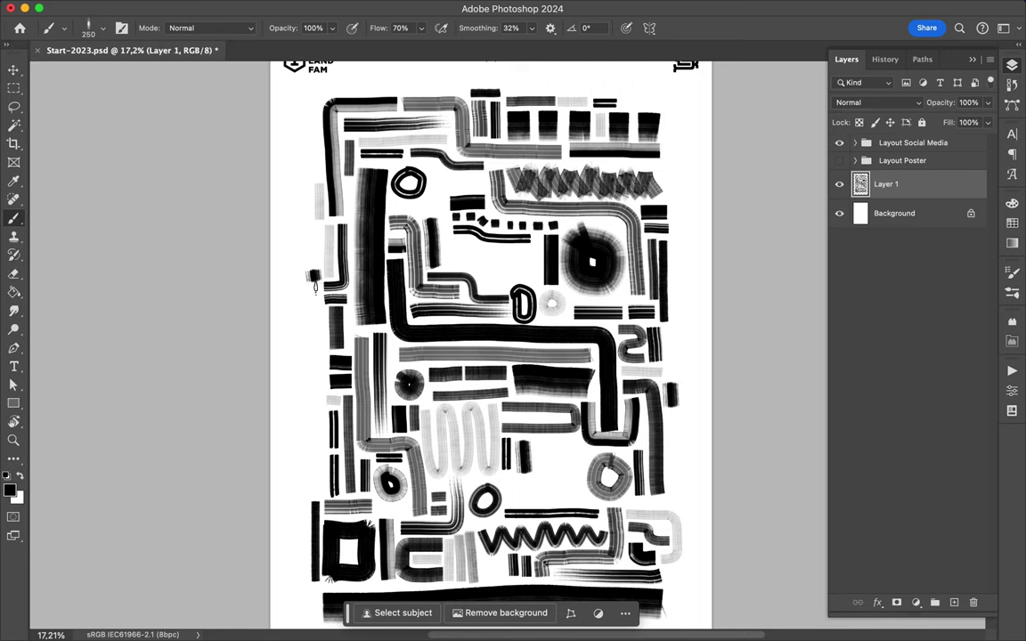
pyautogui.scroll(-3, 314, 279)
# Step: Pick a brush preset and add short black strokes on the right and near the bottom
pyautogui.click(64, 27)
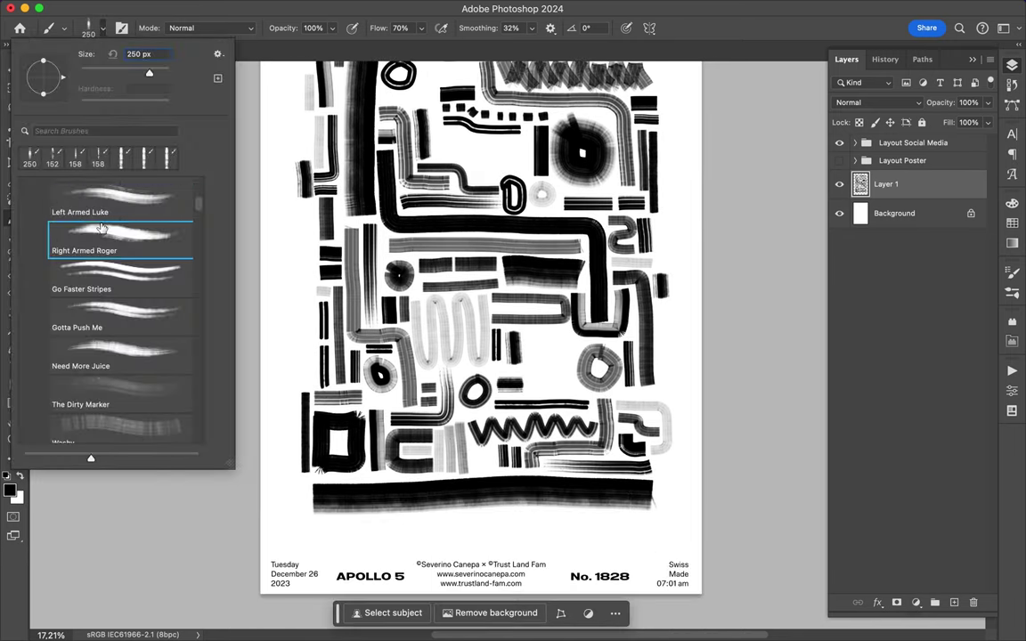
pyautogui.click(306, 263)
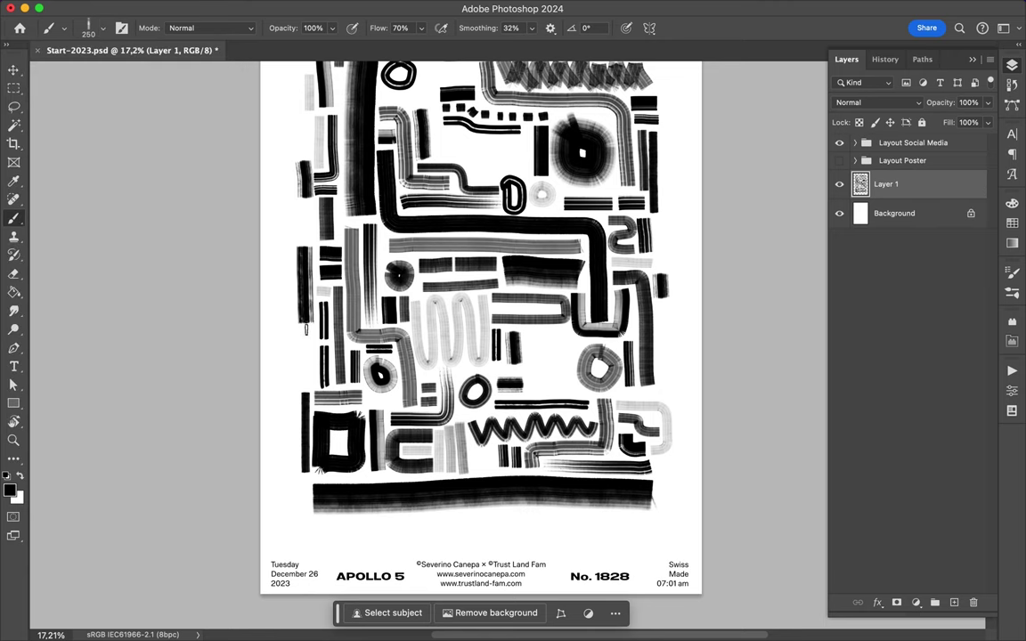
pyautogui.scroll(3, 481, 321)
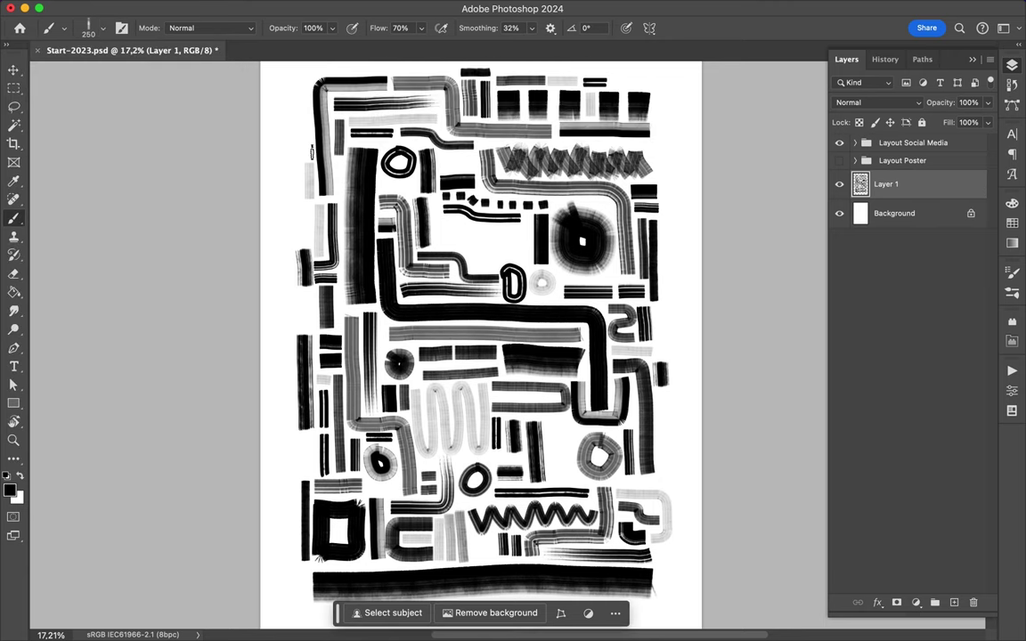
pyautogui.scroll(-3, 308, 268)
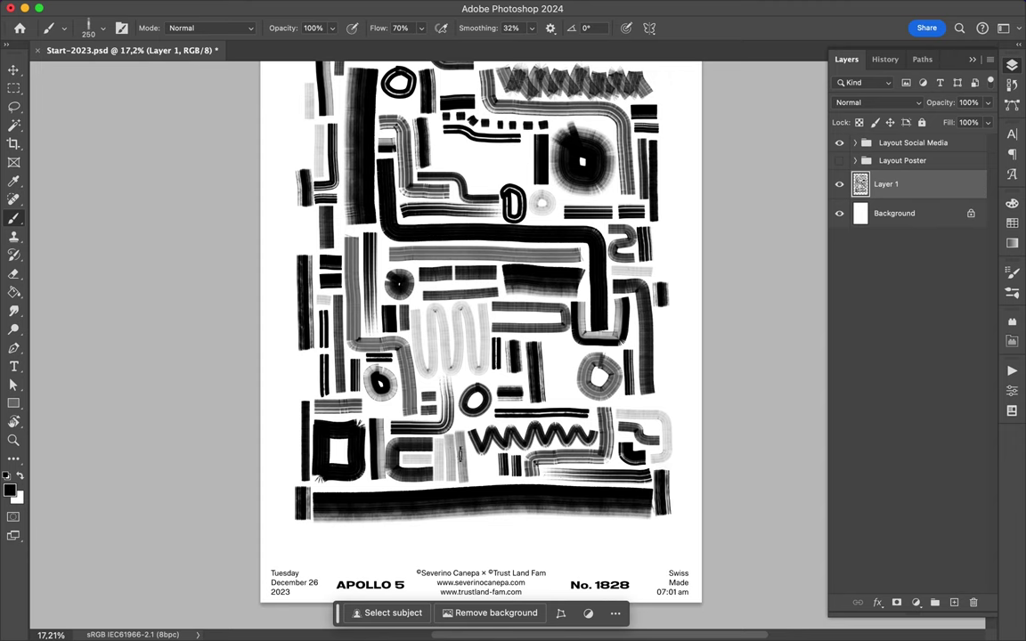
pyautogui.scroll(6, 662, 517)
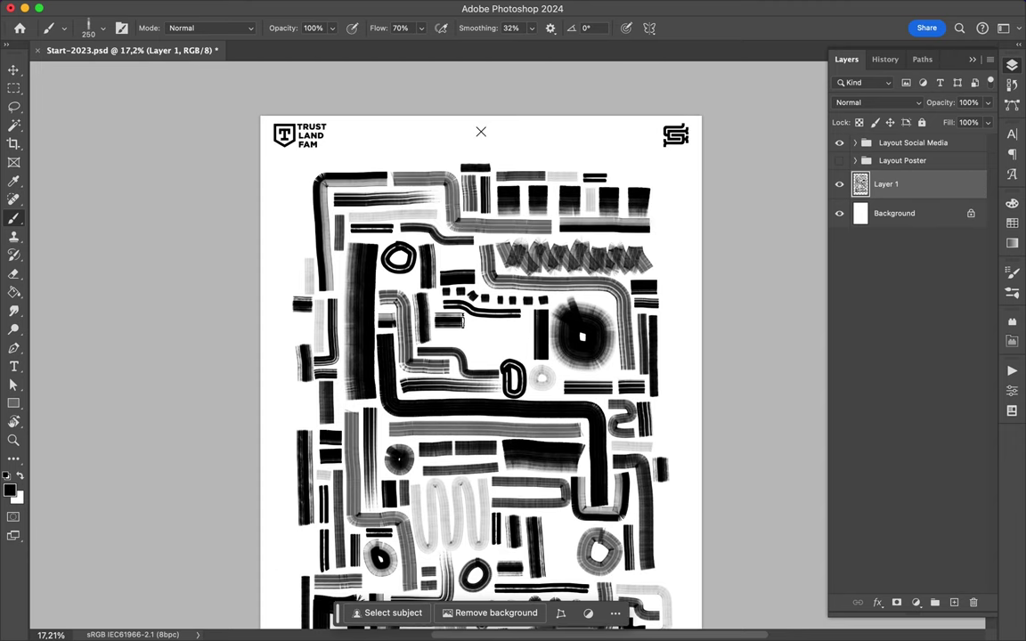
pyautogui.click(88, 28)
pyautogui.press('Escape')
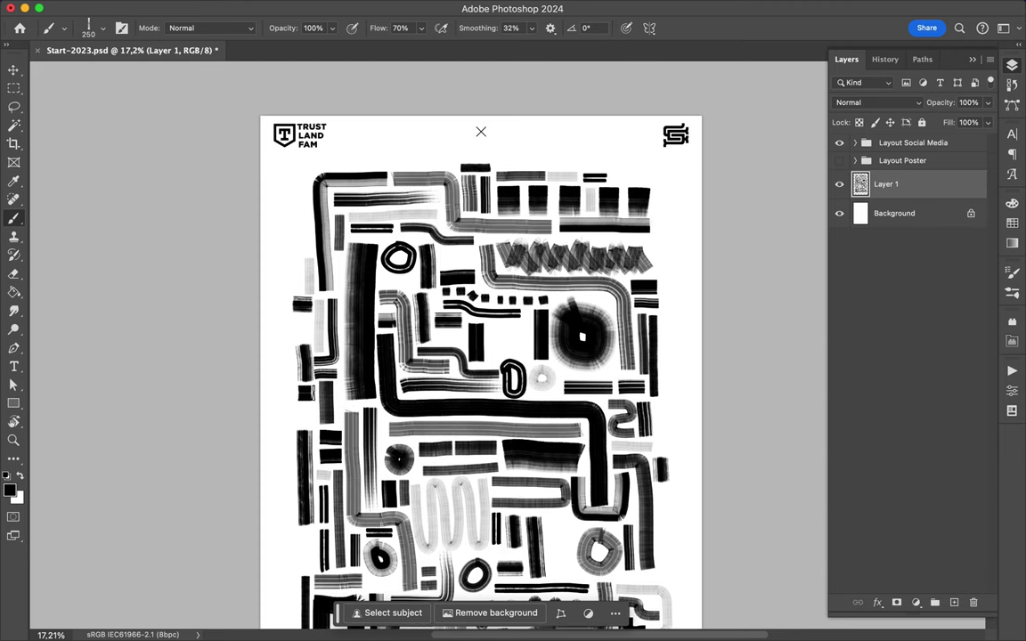
pyautogui.scroll(-5, 548, 322)
pyautogui.moveTo(547, 316); pyautogui.dragTo(567, 317)
pyautogui.moveTo(473, 438); pyautogui.dragTo(494, 438)
# Step: Paint a short striped stroke on the right edge and view the whole finished poster
pyautogui.click(88, 27)
pyautogui.press('Escape')
pyautogui.moveTo(664, 338); pyautogui.dragTo(665, 367)
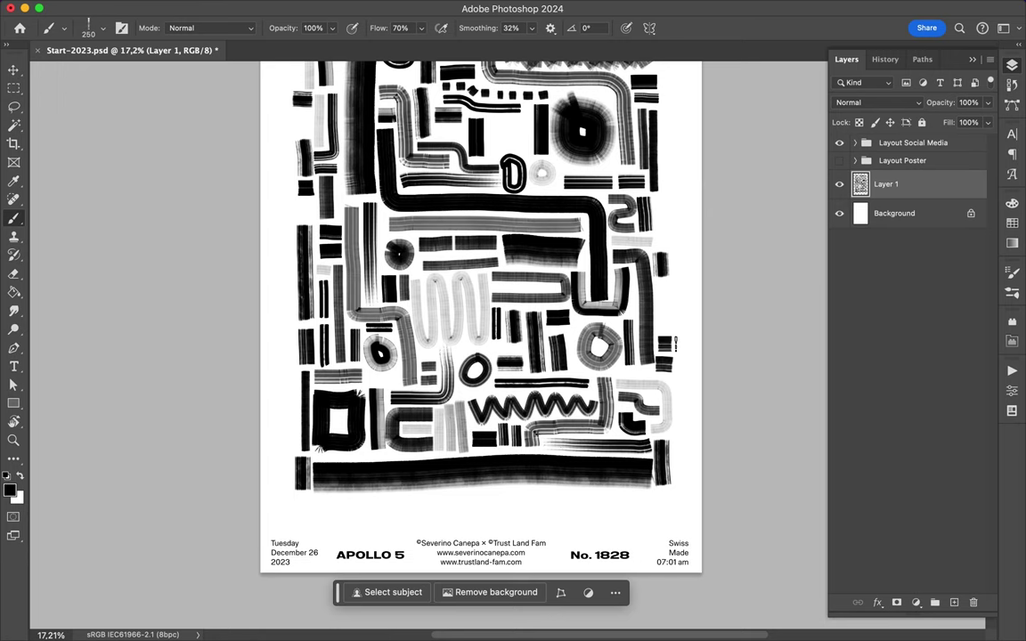
pyautogui.scroll(-3, 552, 518)
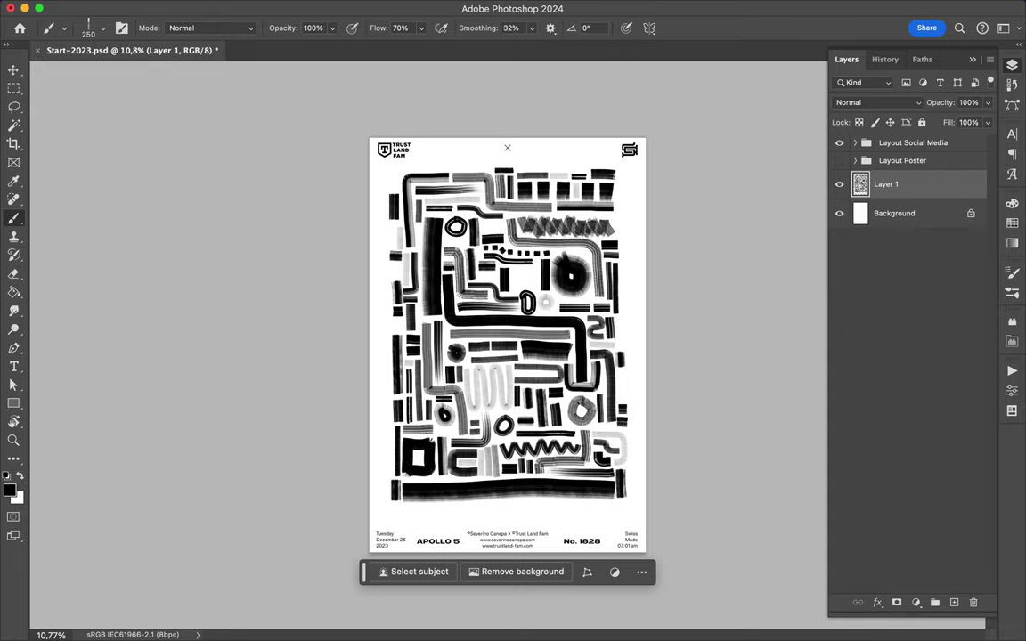
pyautogui.click(771, 8)
pyautogui.click(781, 42)
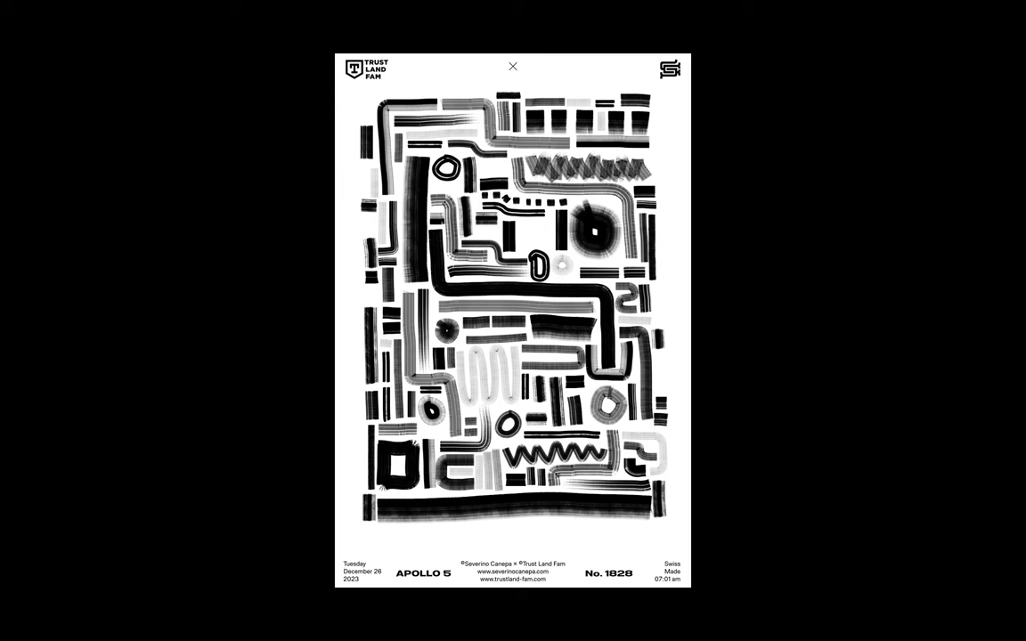